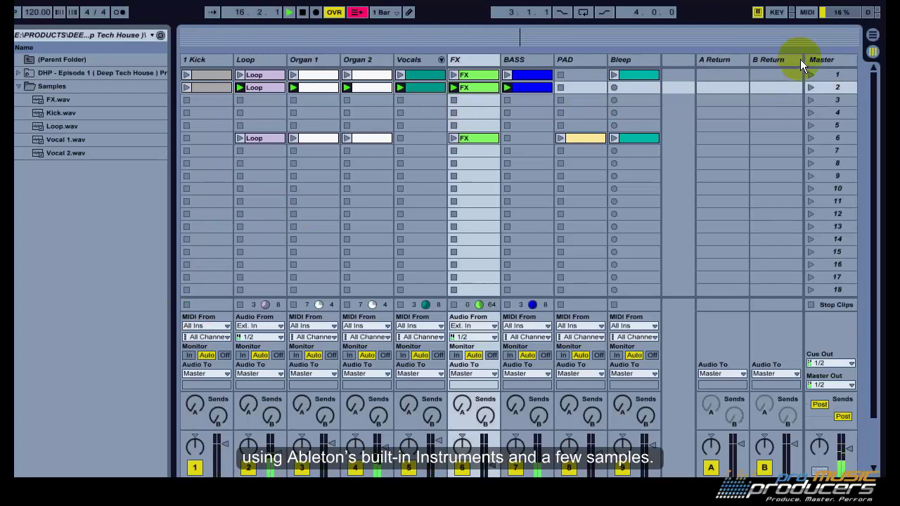
Launch scene 1 of the set
left_click(839, 73)
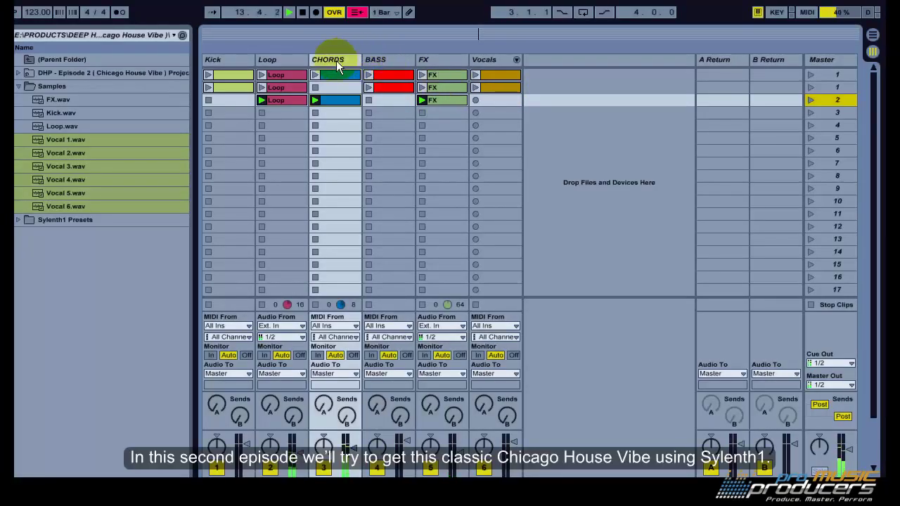
Show the CHORDS track's devices and raise the Sylenth1 filter cutoff to 2752.57 Hz
left_click(330, 61)
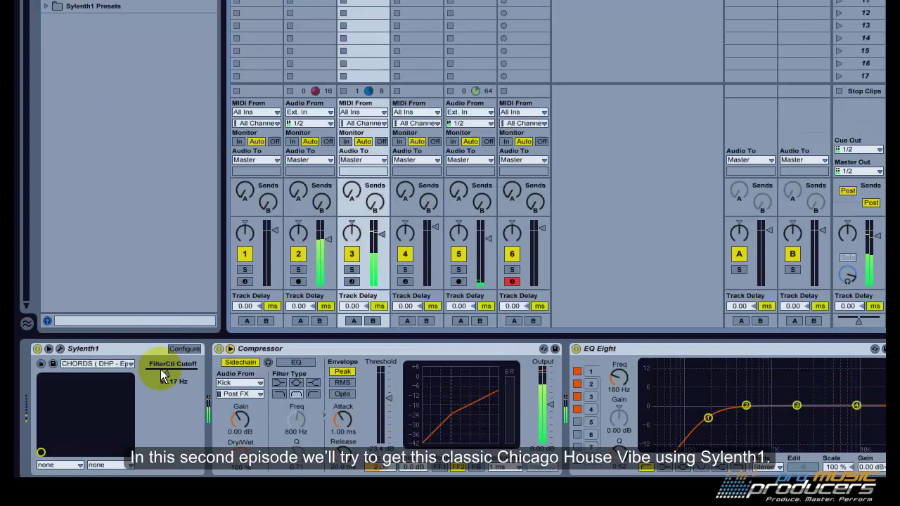
left_click(166, 378)
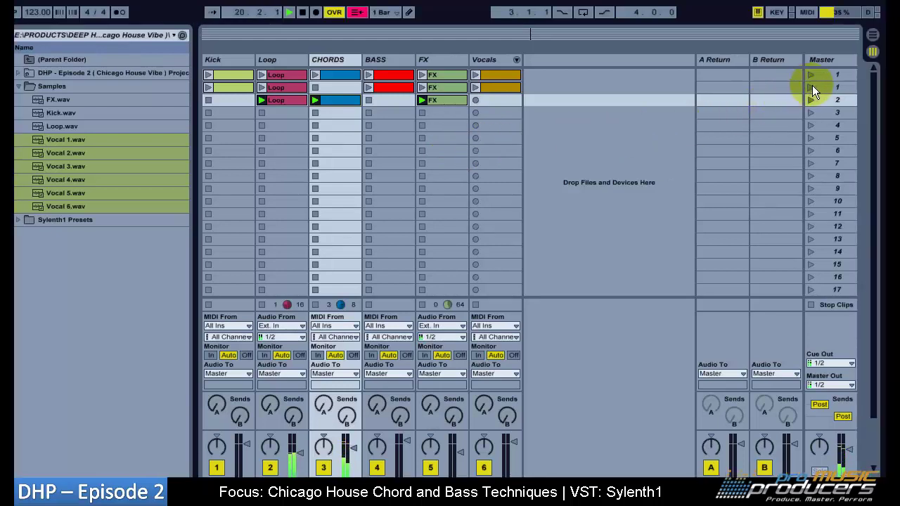
Launch the scene in the second row and bring the CHORDS Sylenth1 filter cutoff down to 60.17 Hz
left_click(812, 86)
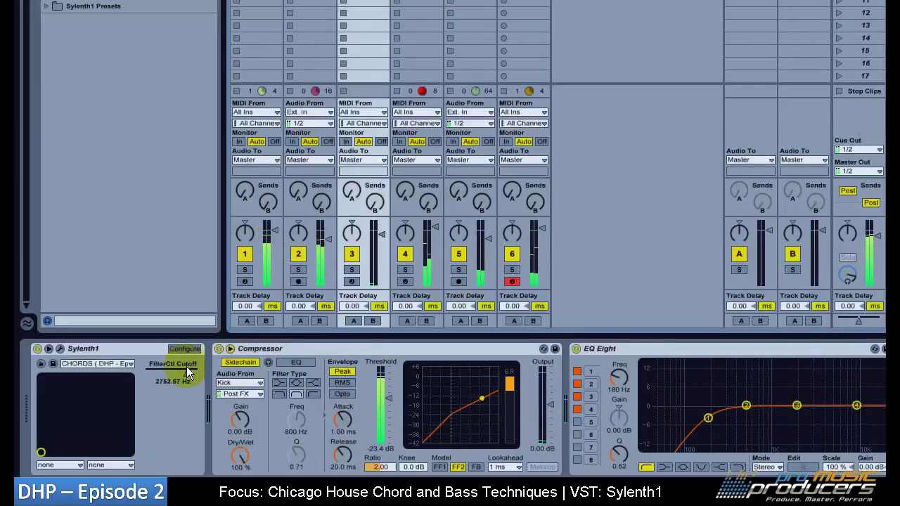
left_click_drag(187, 372, 185, 373)
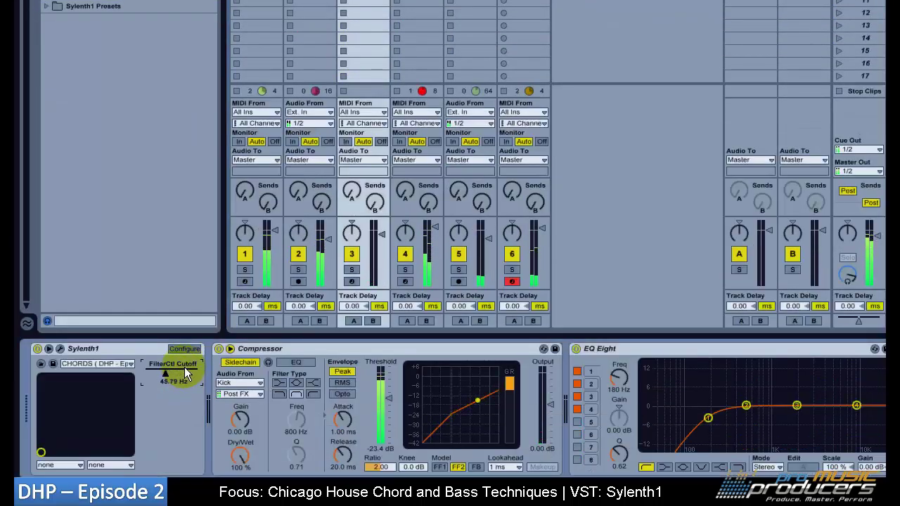
left_click_drag(166, 372, 167, 373)
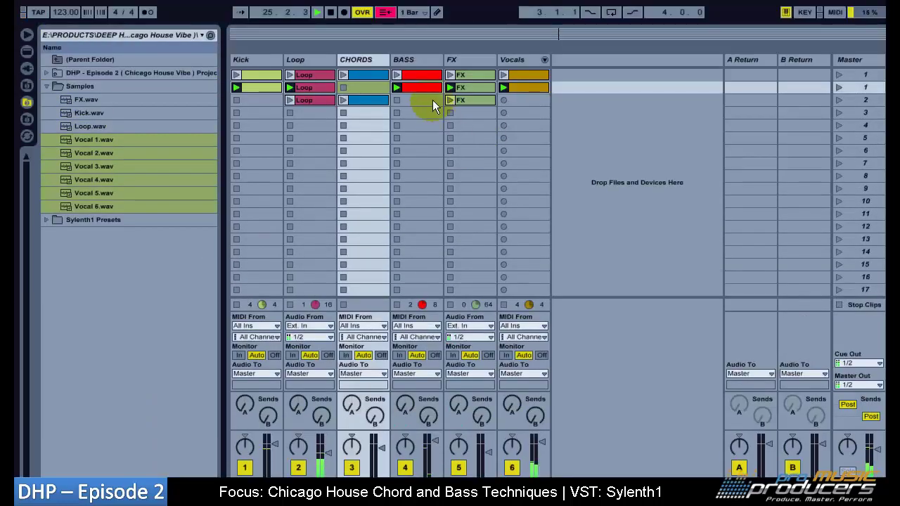
Unfold the Vocals track's individual vocal chains and narrow the browser to make room for them
left_click(543, 60)
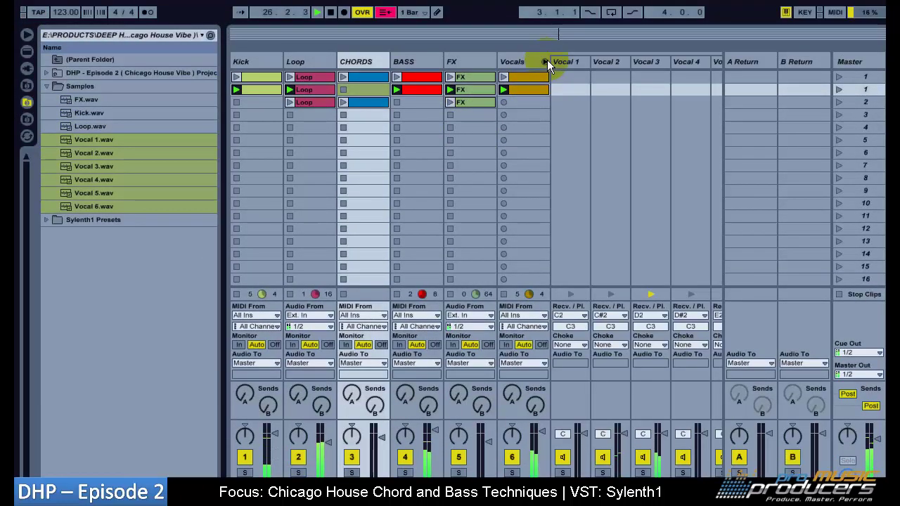
left_click_drag(223, 78, 209, 76)
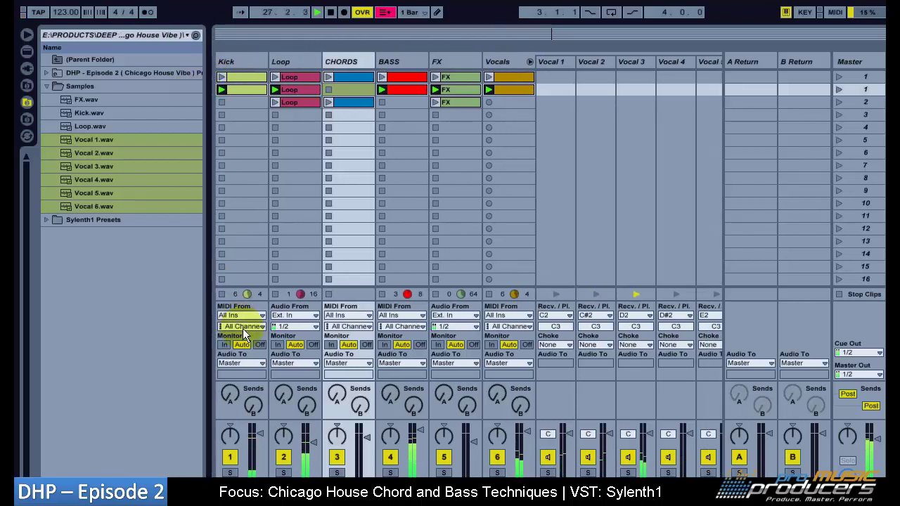
Stop the Kick track's clip, and launch the scene in the first row
left_click(222, 294)
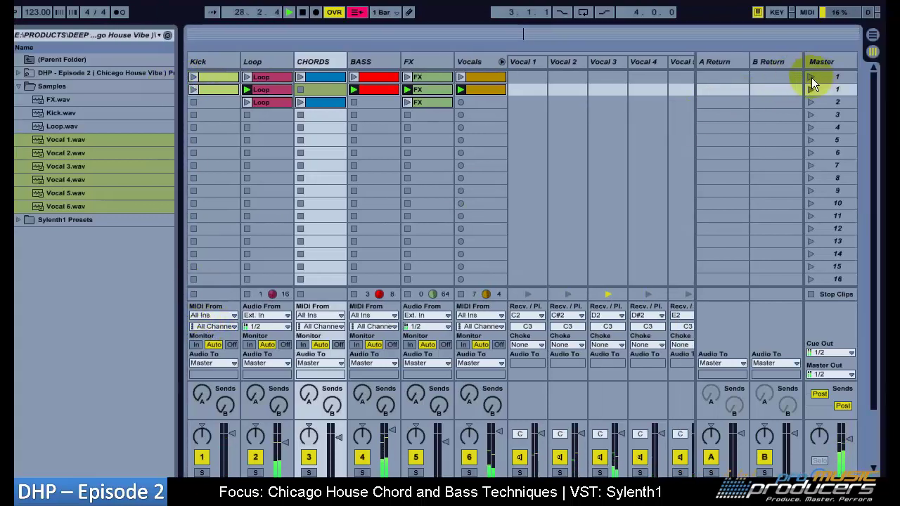
left_click(811, 77)
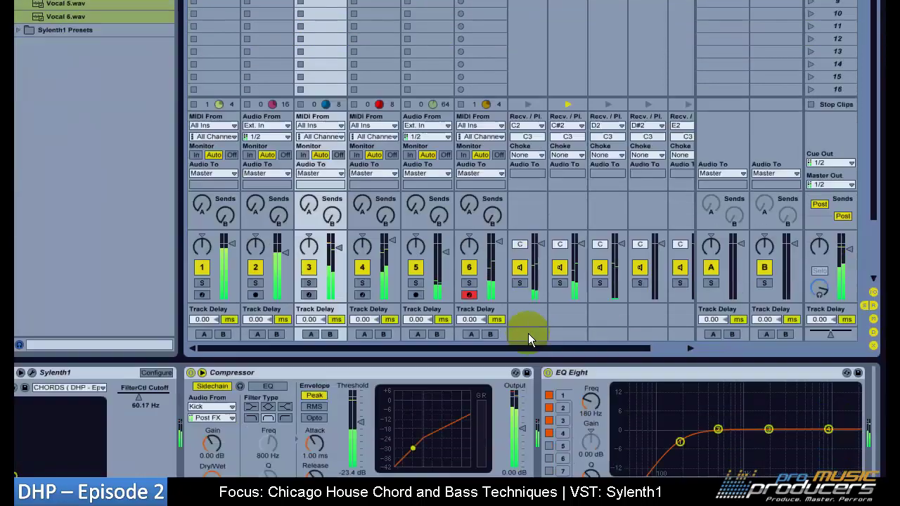
Look over the individual vocal chains in the mixer, then fold them back into the Vocals track
left_click_drag(527, 348, 570, 347)
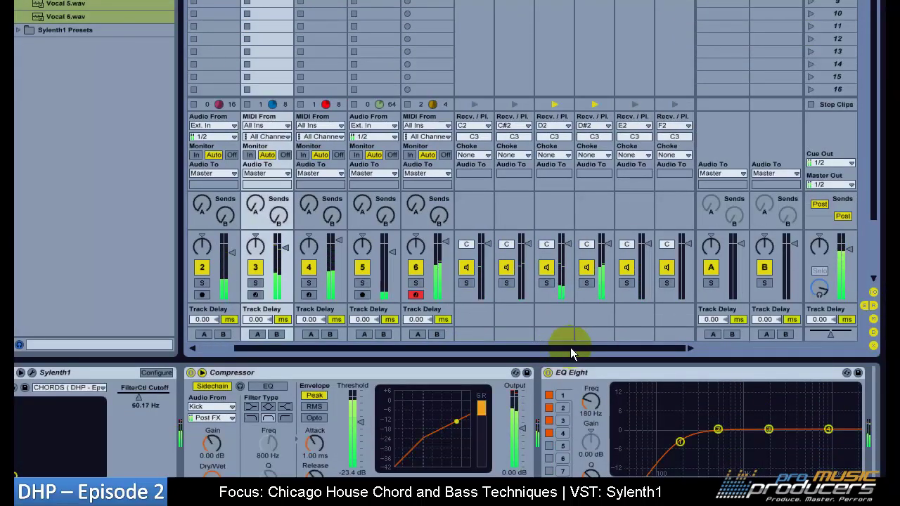
left_click_drag(570, 347, 521, 344)
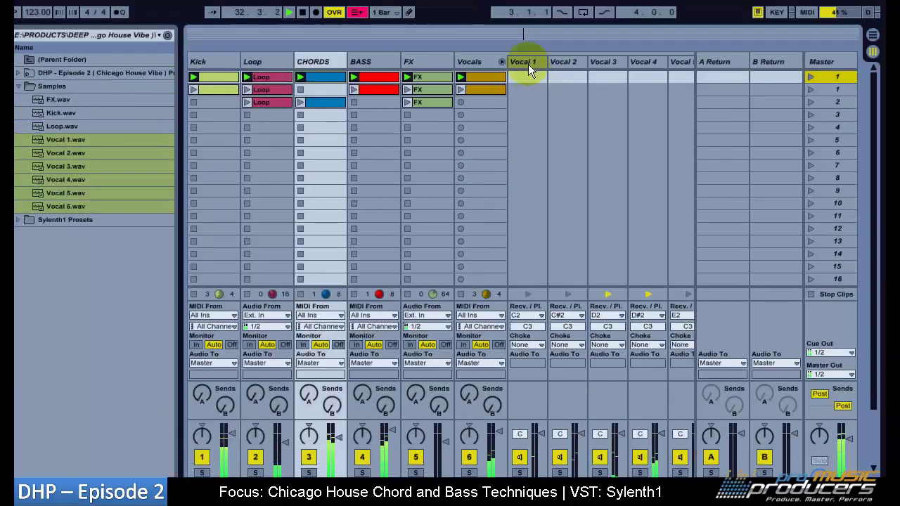
key("Delete")
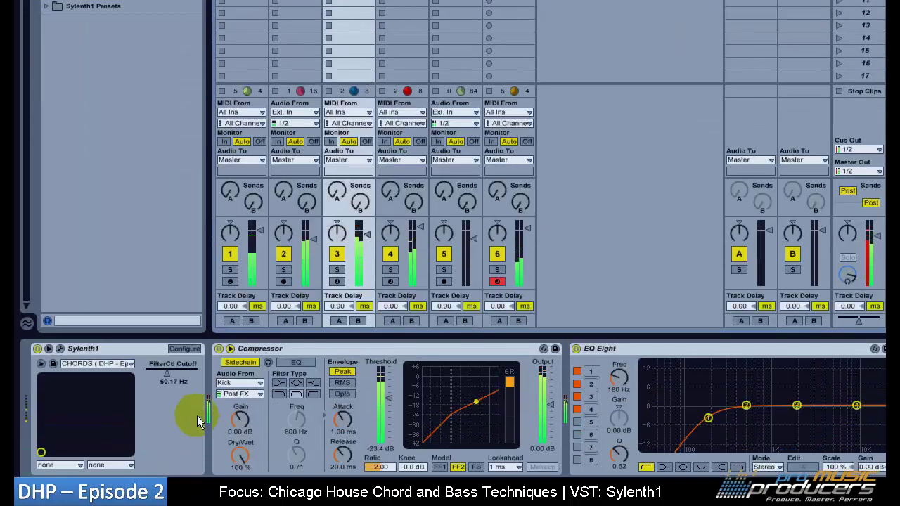
Raise the Sylenth1 filter cutoff on the CHORDS track to about 534 Hz and switch off its Compressor
left_click_drag(167, 377, 173, 372)
left_click(219, 349)
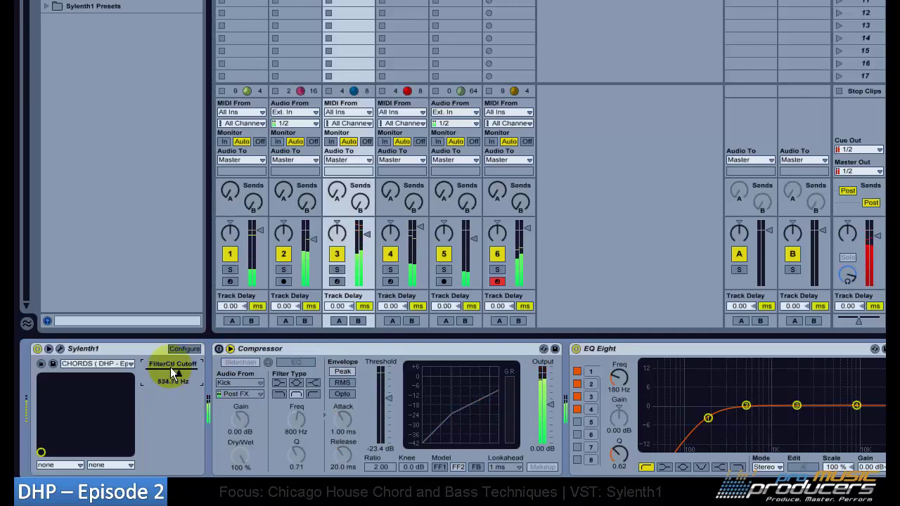
Select the F#4, A4, C#5 and E5 chord notes and shift them to start halfway between 2.2 and 2.3
left_click_drag(466, 338, 426, 422)
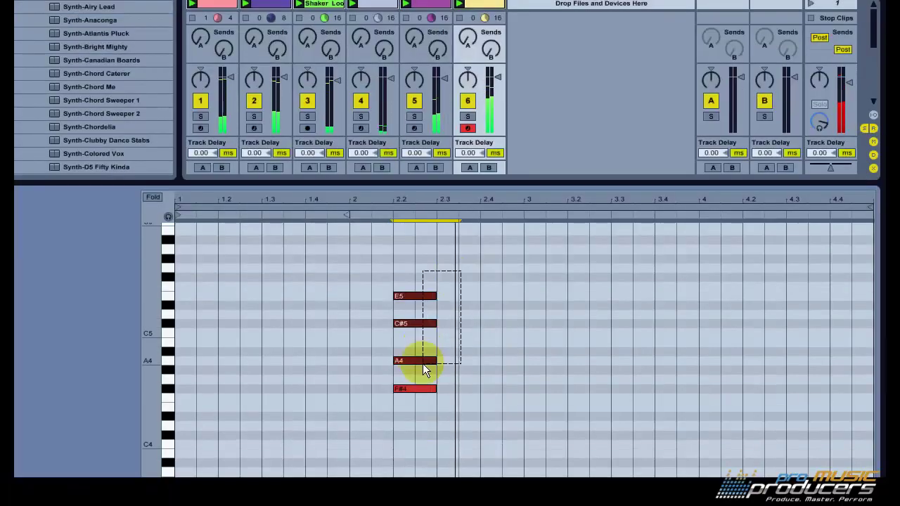
left_click_drag(418, 391, 437, 388)
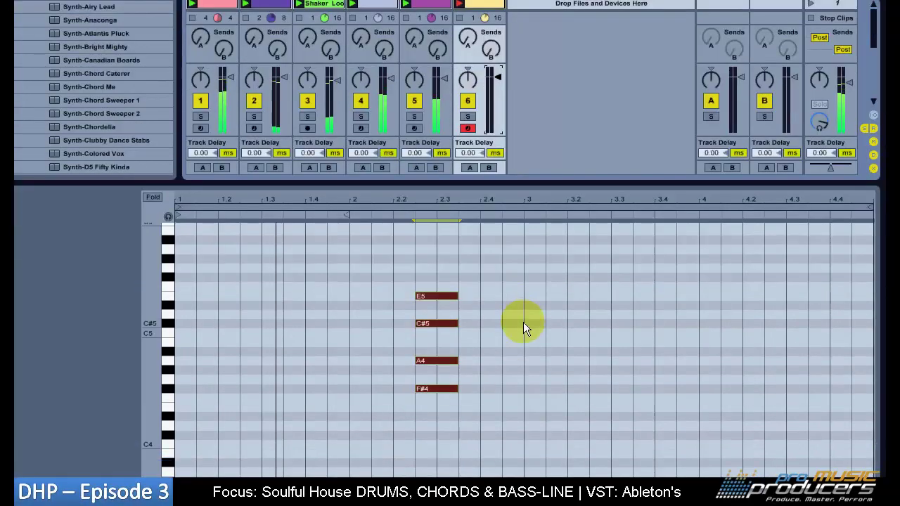
left_click(523, 385)
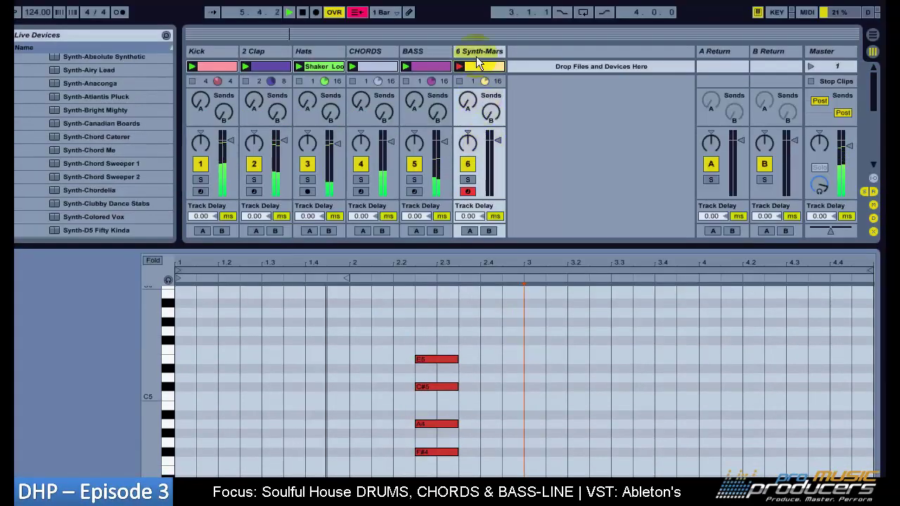
Rename track 6 as Stab
right_click(479, 56)
left_click(517, 108)
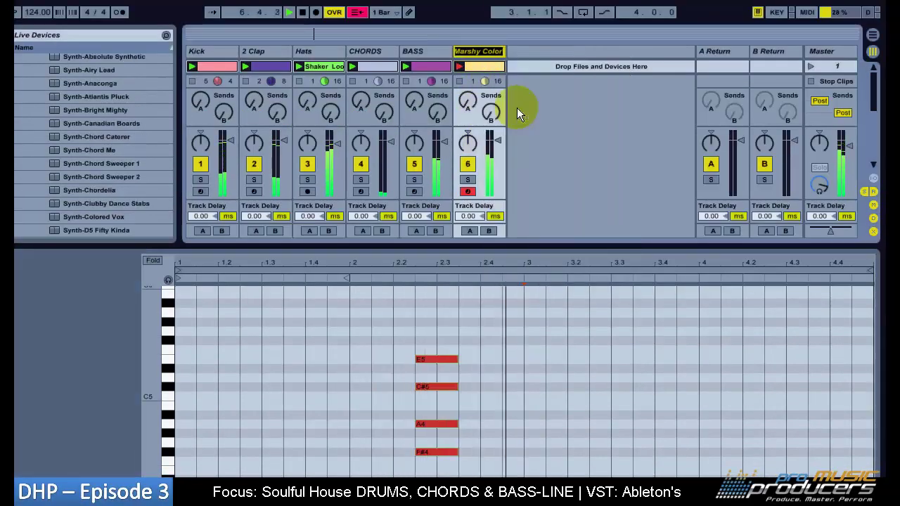
type("Stab")
key("Return")
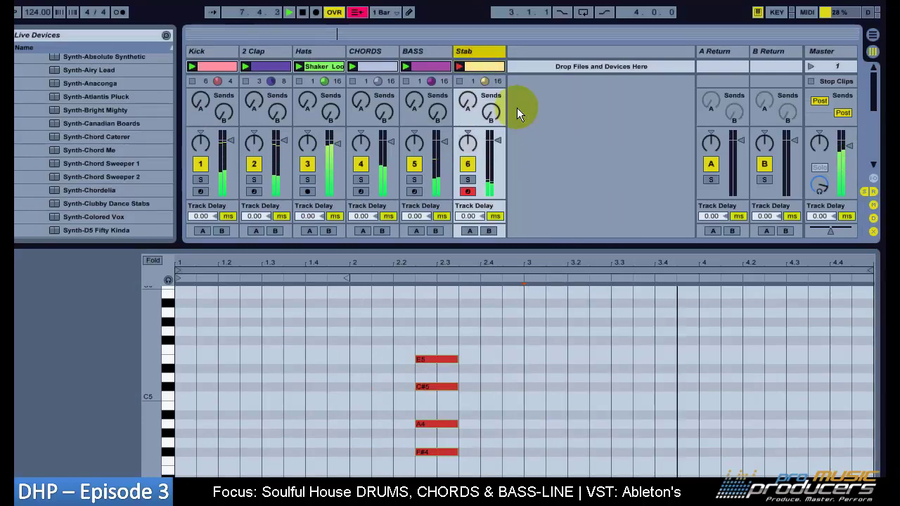
Show the Stab track's devices and adjust its volume slightly
double_click(476, 50)
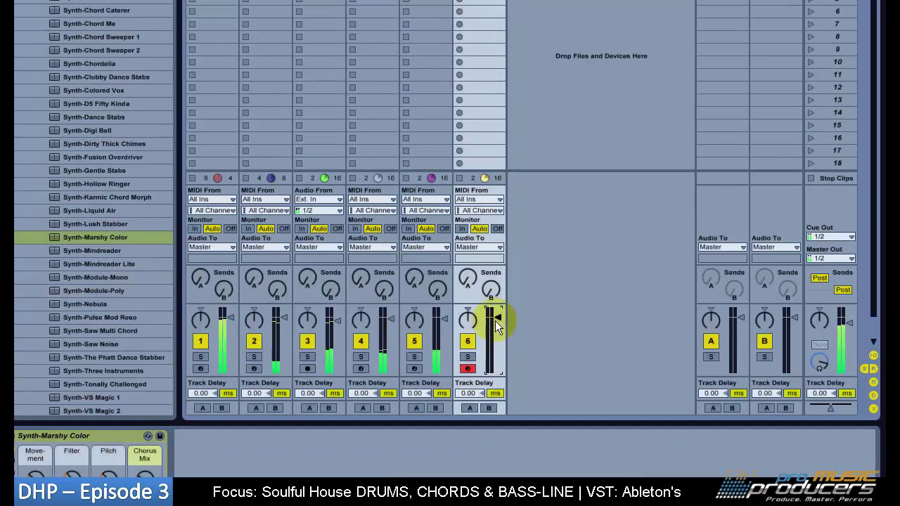
left_click(495, 320)
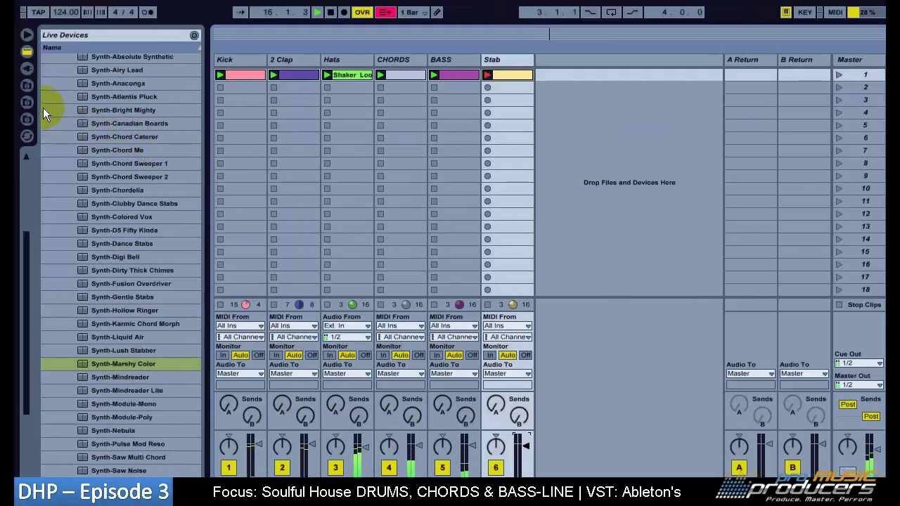
Show the Soulful House project's samples folder in the browser
left_click(28, 103)
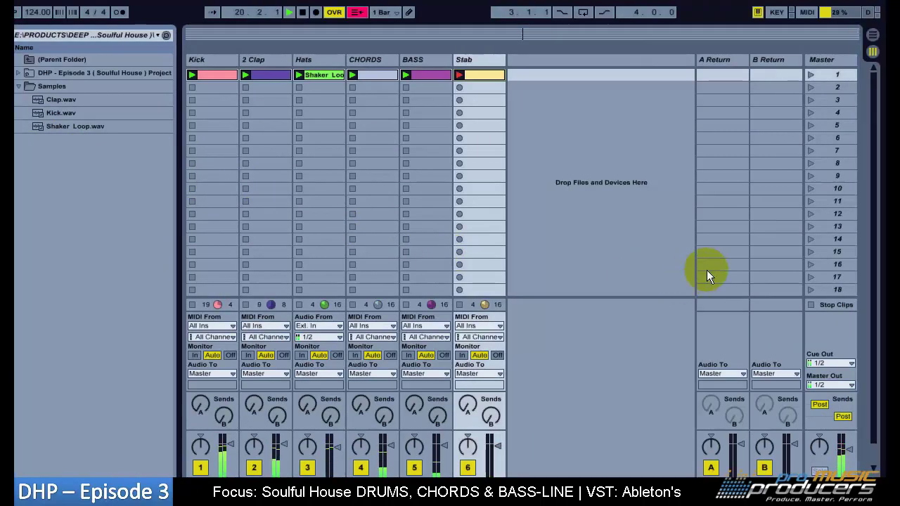
Launch scene 3 and add an Auto Filter from the audio effects to the Mallets track
left_click(810, 112)
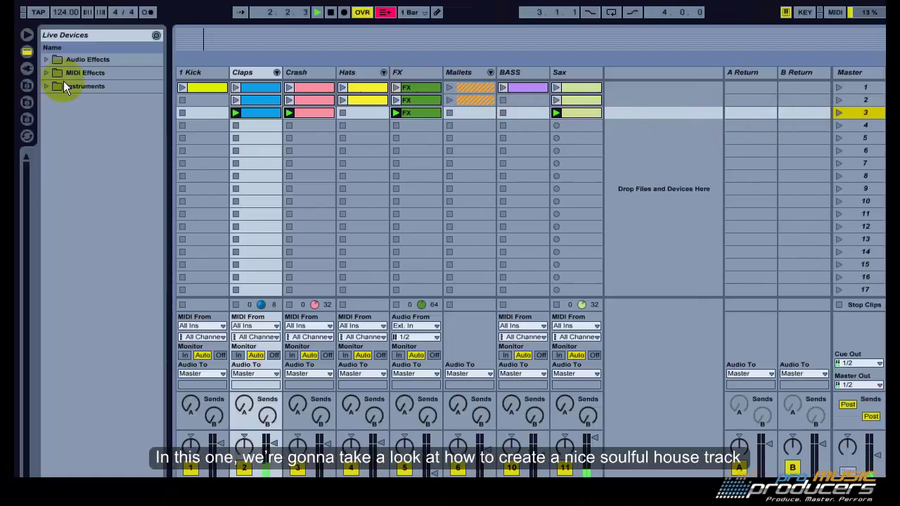
left_click(49, 62)
left_click_drag(90, 87, 472, 71)
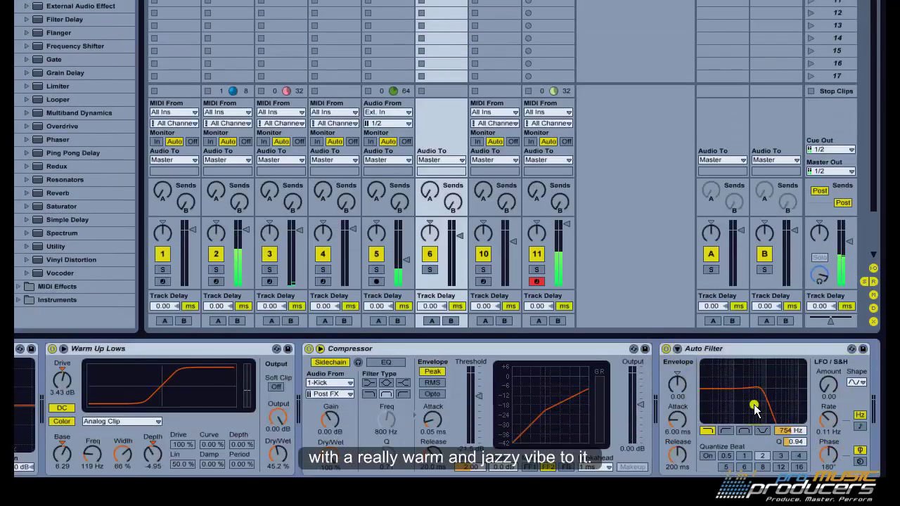
Lower the Mallets Auto Filter cutoff to 200 Hz, launch scene 2 and sweep the cutoff back up
left_click_drag(754, 406, 743, 409)
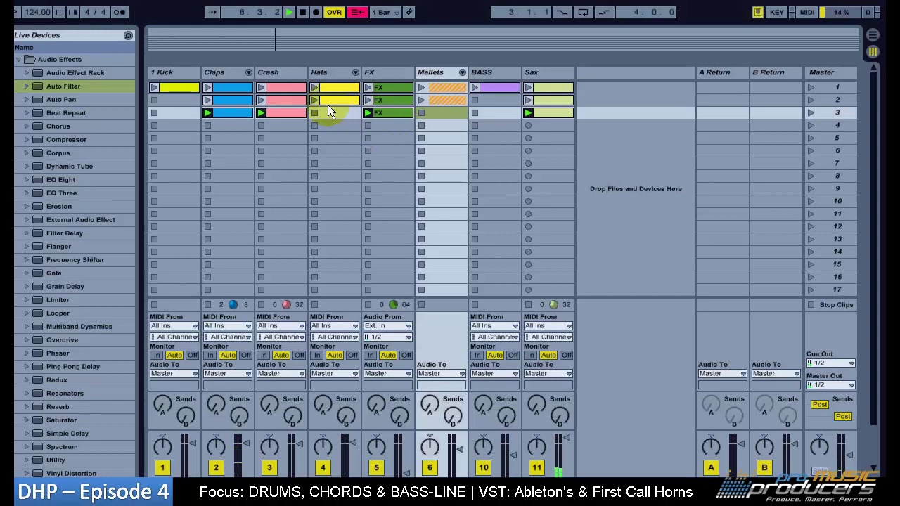
left_click(811, 101)
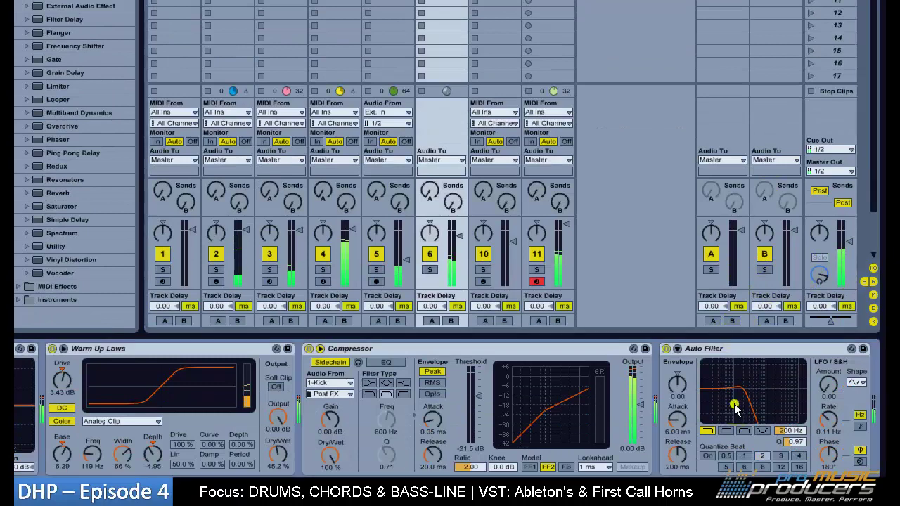
left_click_drag(735, 409, 781, 397)
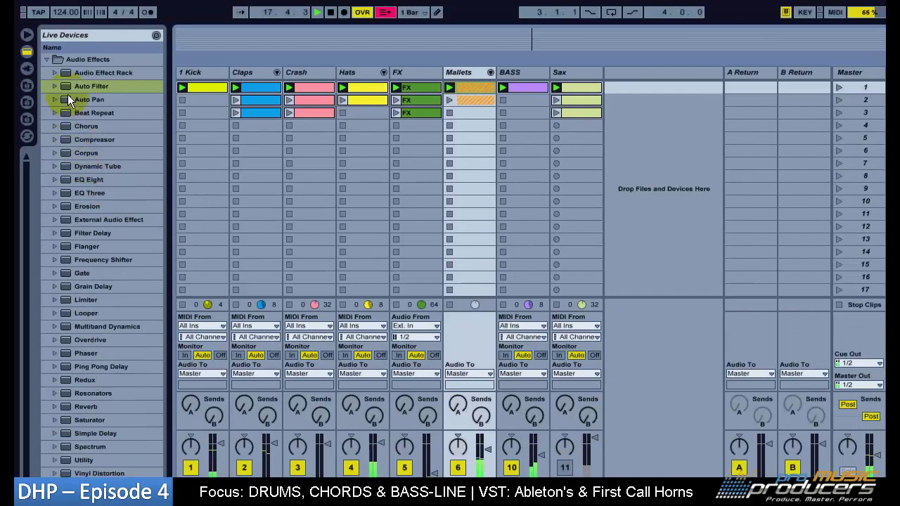
Collapse the audio effects list and show the project's samples folder in the browser
left_click(48, 61)
left_click(28, 103)
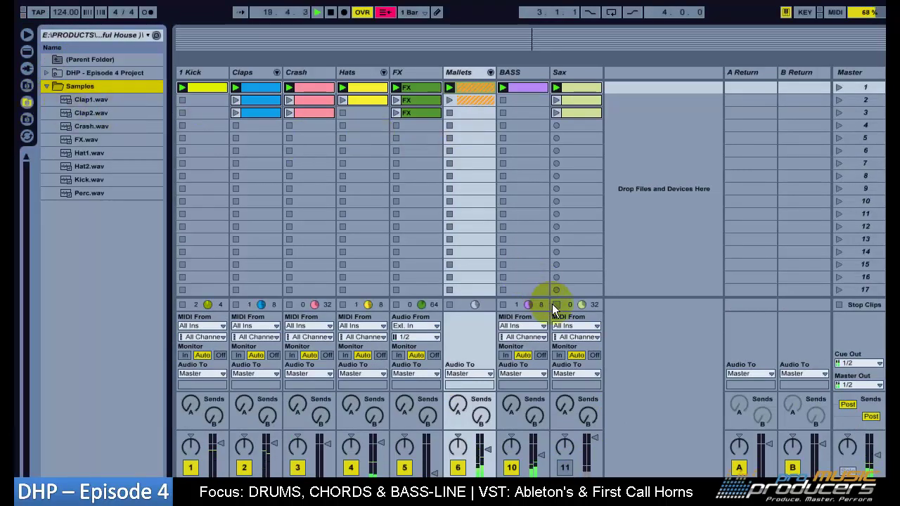
Stop the Sax track's clip, and relaunch scene 1
left_click(555, 305)
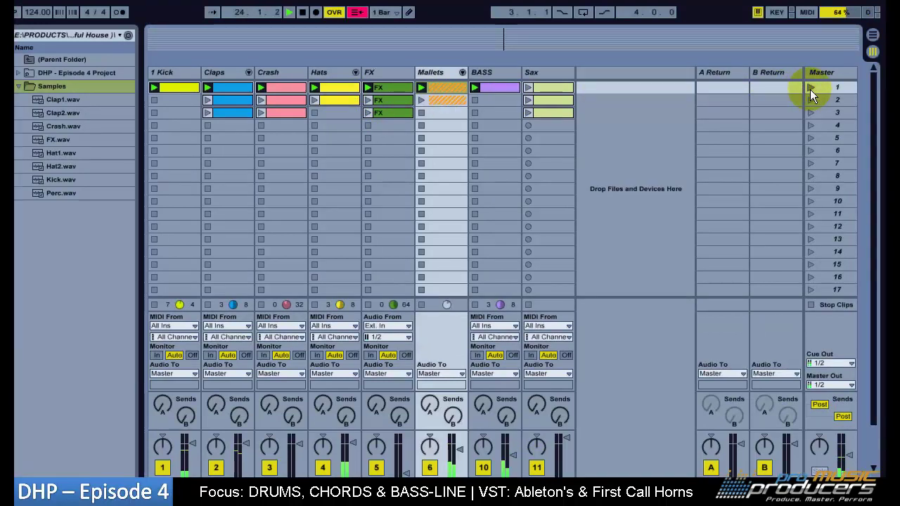
left_click(810, 88)
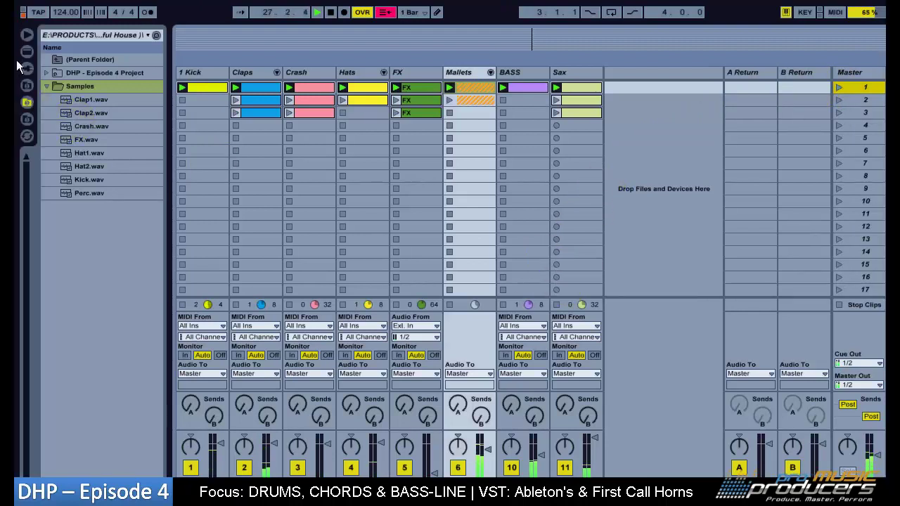
Add an Auto Filter from the audio effects to the Master track and sweep its cutoff down
left_click(28, 51)
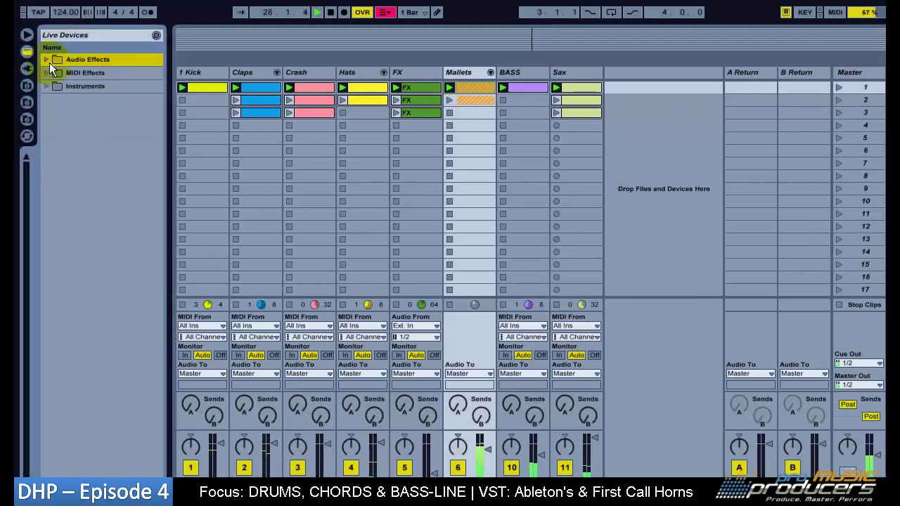
left_click(49, 62)
left_click(90, 87)
left_click(857, 75)
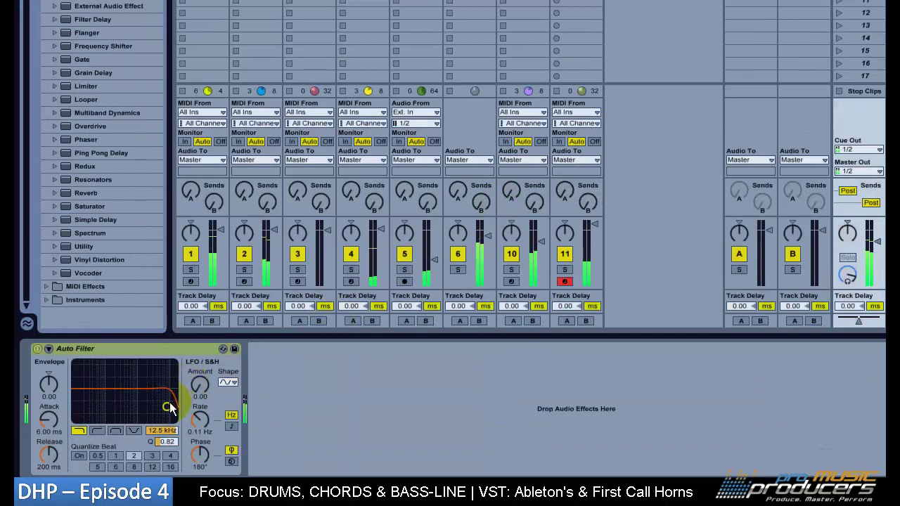
left_click_drag(168, 407, 116, 411)
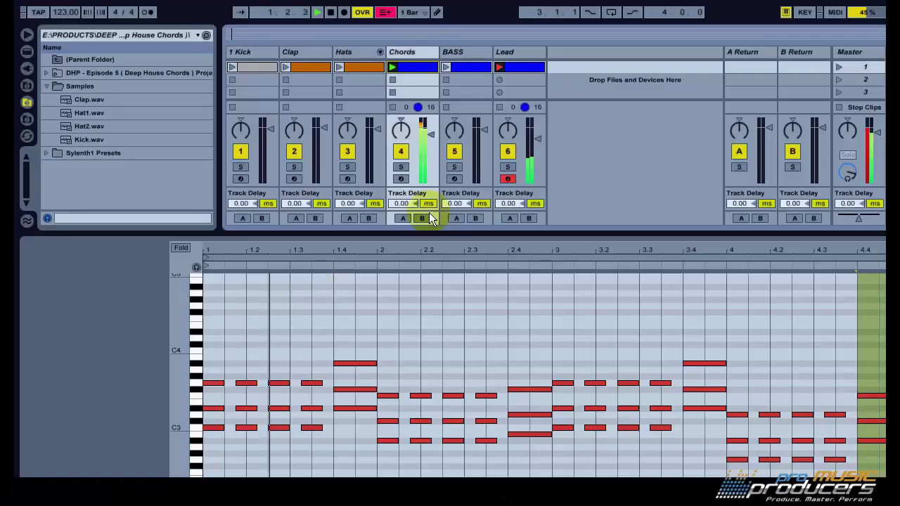
Open the Lead clip's notes and show the Lead track's devices
left_click(526, 66)
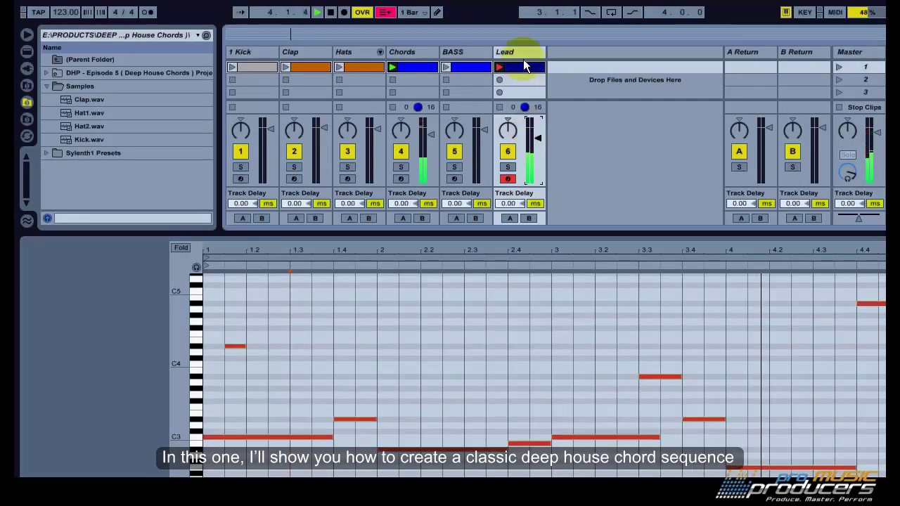
double_click(522, 52)
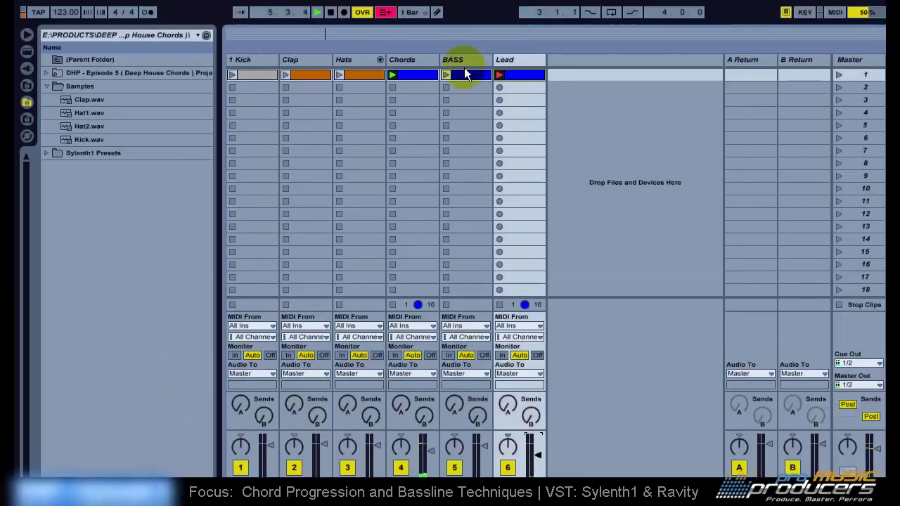
Look at the BASS, Chords and Lead tracks by selecting each one
left_click(461, 60)
left_click(413, 59)
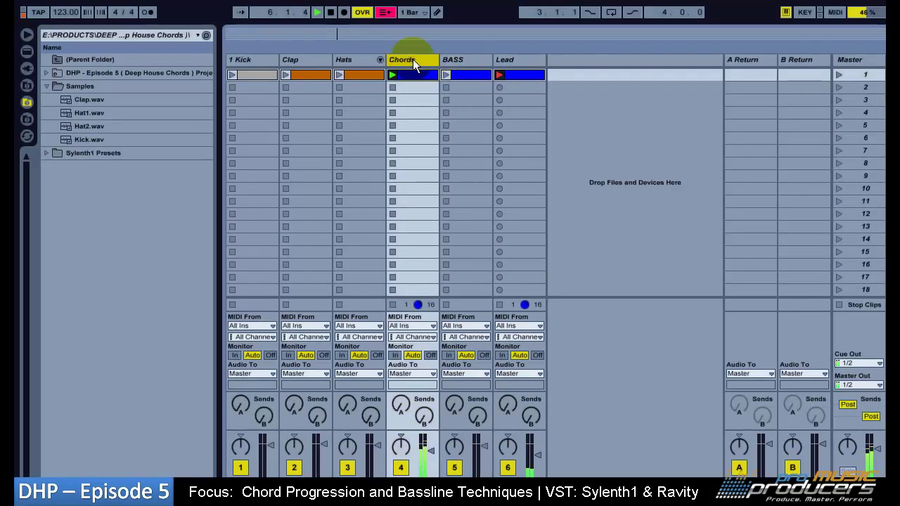
left_click(397, 373)
left_click(517, 62)
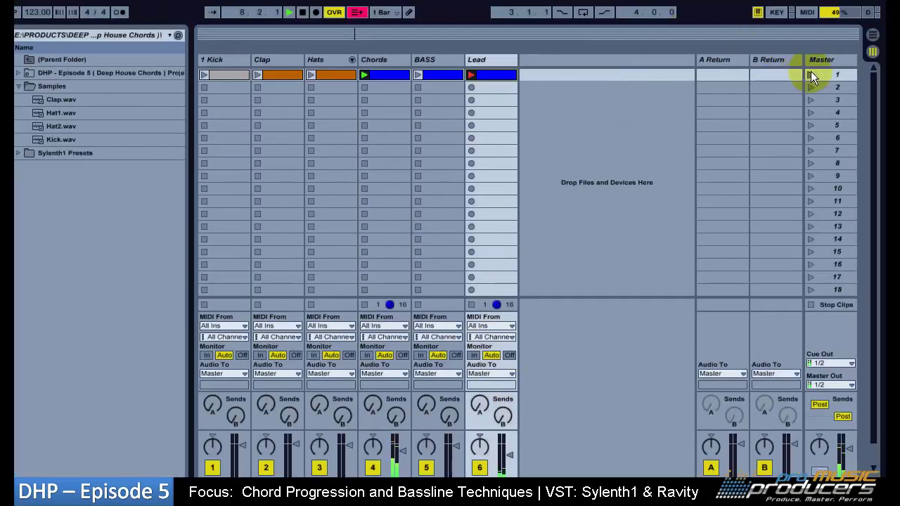
Duplicate scene 1 and delete the Lead clip from the duplicate
left_click(852, 74)
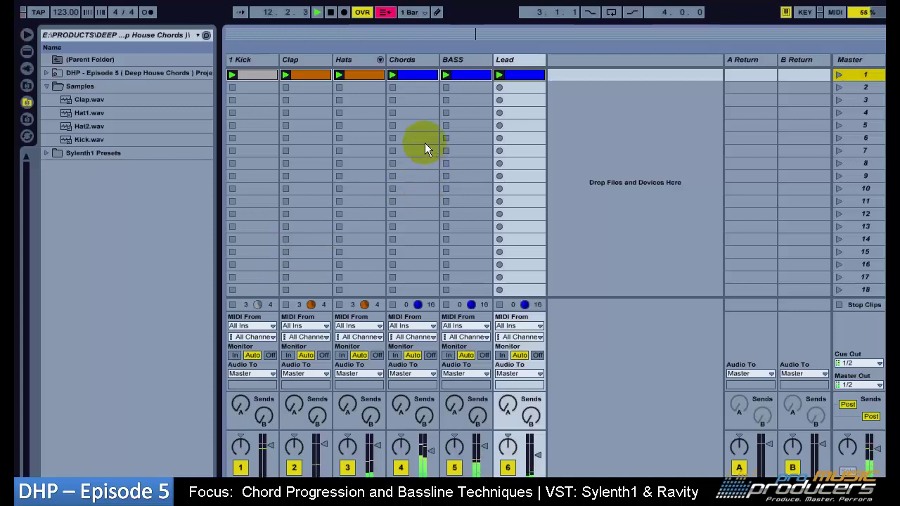
key("ctrl+d")
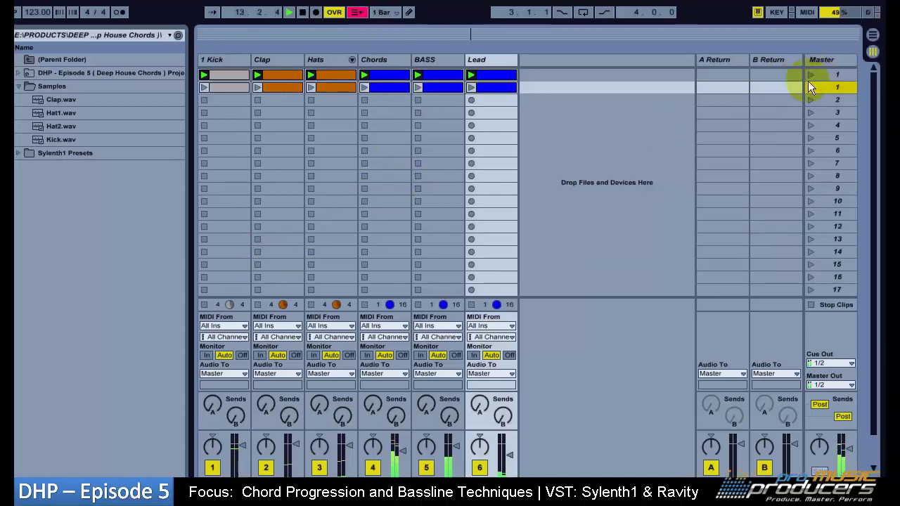
right_click(495, 87)
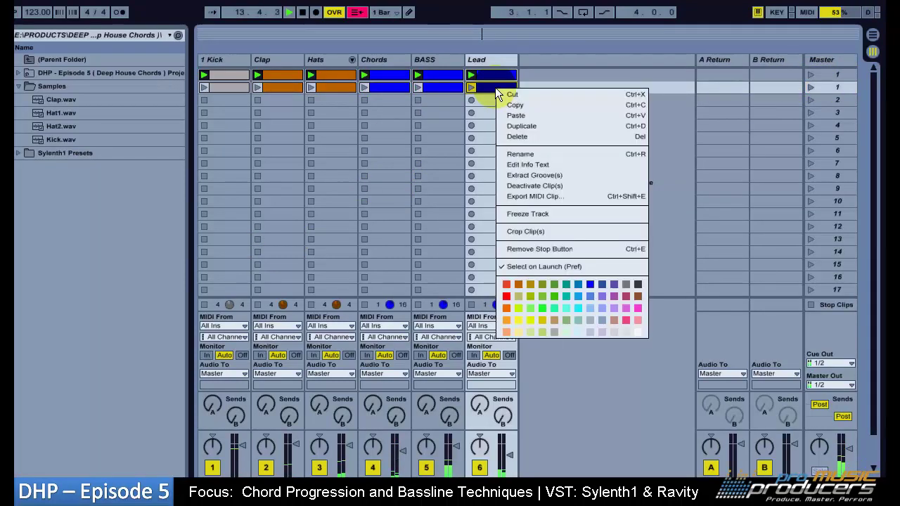
left_click(509, 137)
Launch the duplicated scene without the lead and look through the Chords, BASS and Lead tracks
left_click(386, 59)
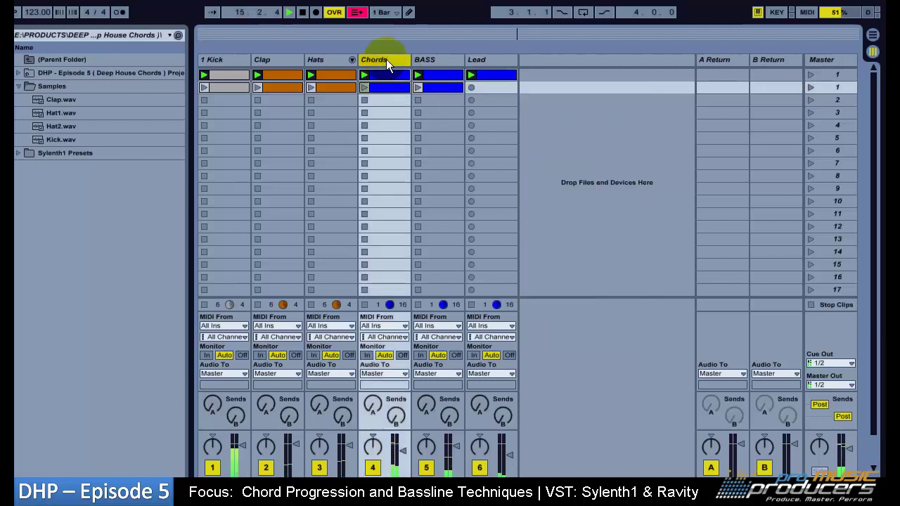
left_click(812, 86)
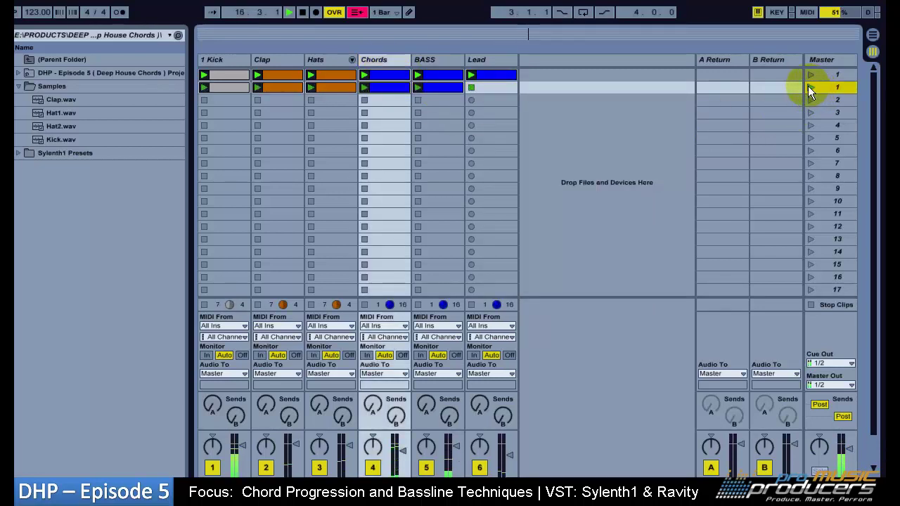
left_click(451, 59)
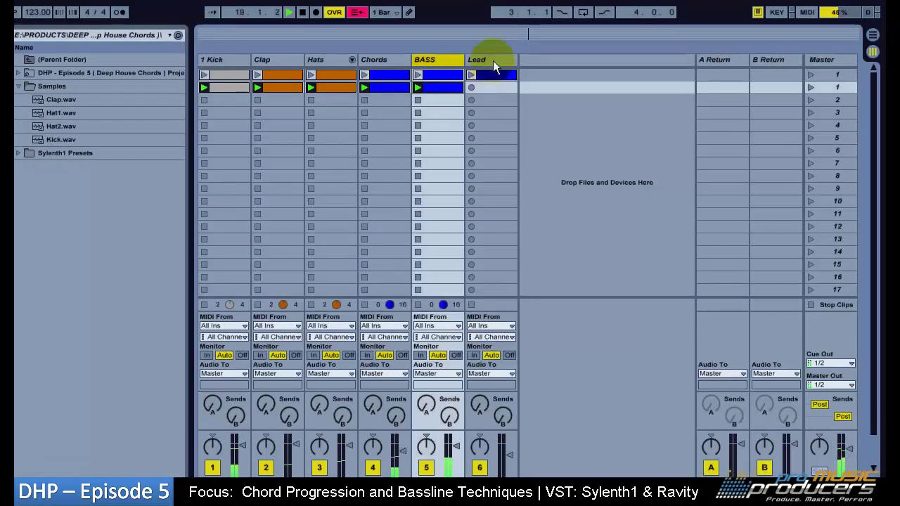
left_click(495, 59)
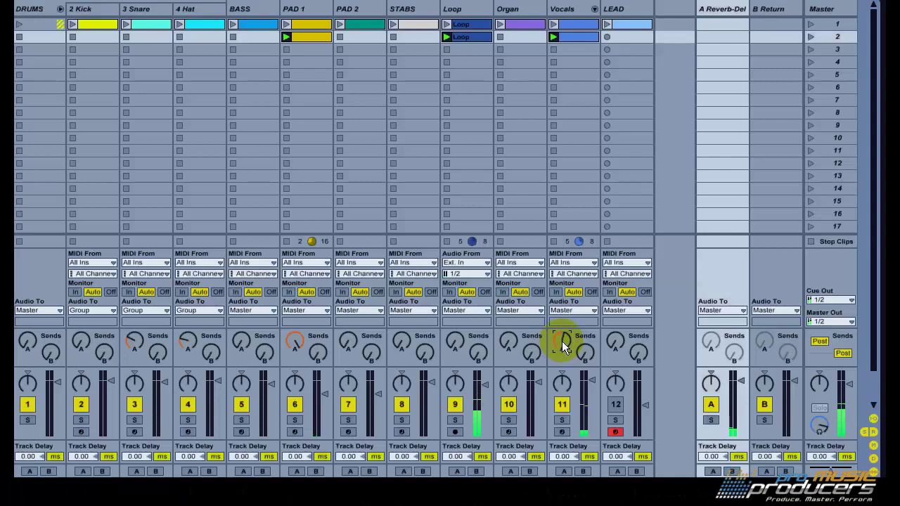
Raise the Vocals track's send A to maximum and the A return's Reverb Time to 11.8 s
left_click_drag(557, 342, 558, 338)
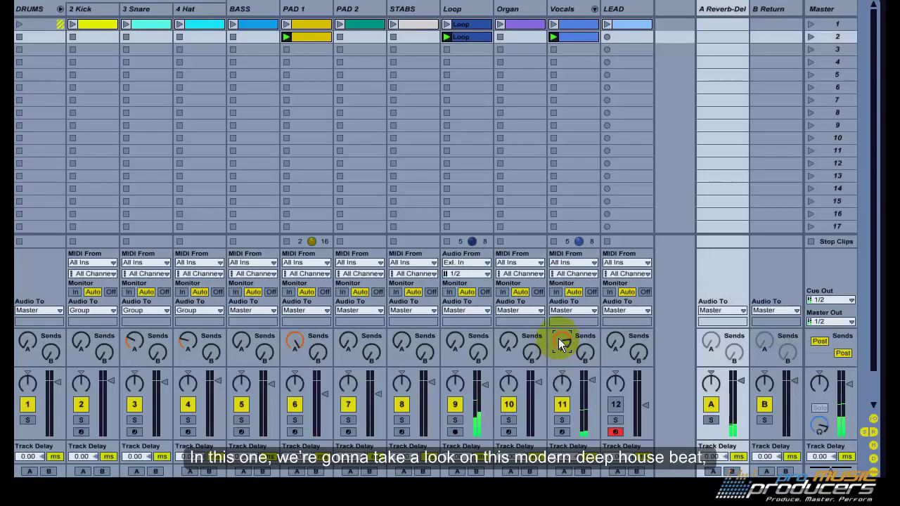
left_click(719, 9)
left_click(169, 390)
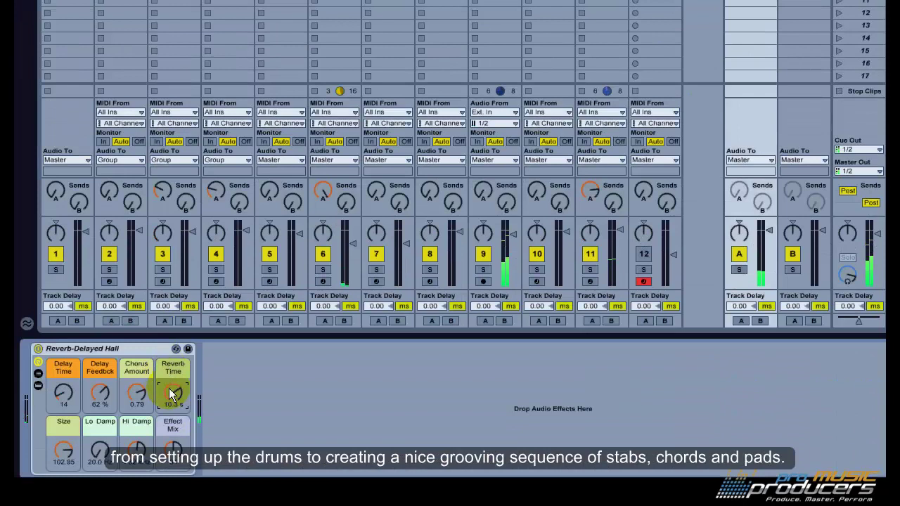
left_click(592, 201)
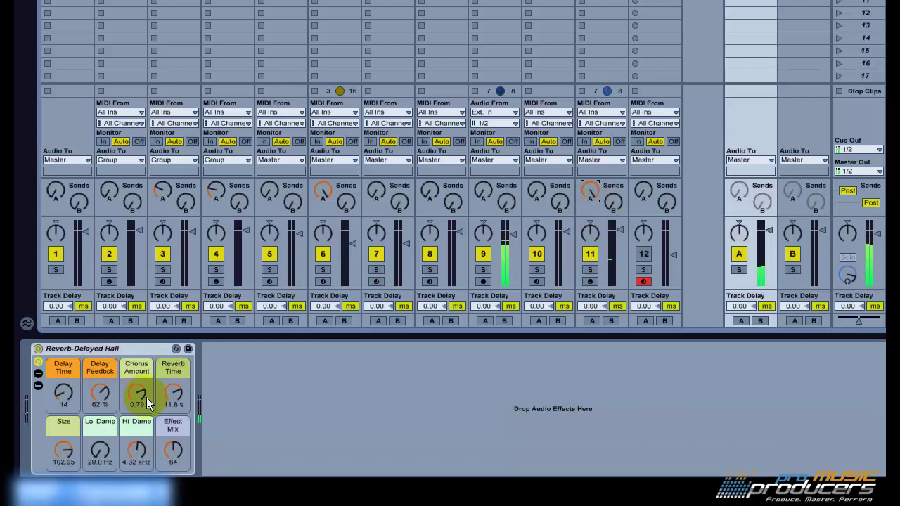
Raise the Reverb-Delayed Hall's Reverb Time further, adjust its Effect Mix and deactivate the A return
left_click(169, 395)
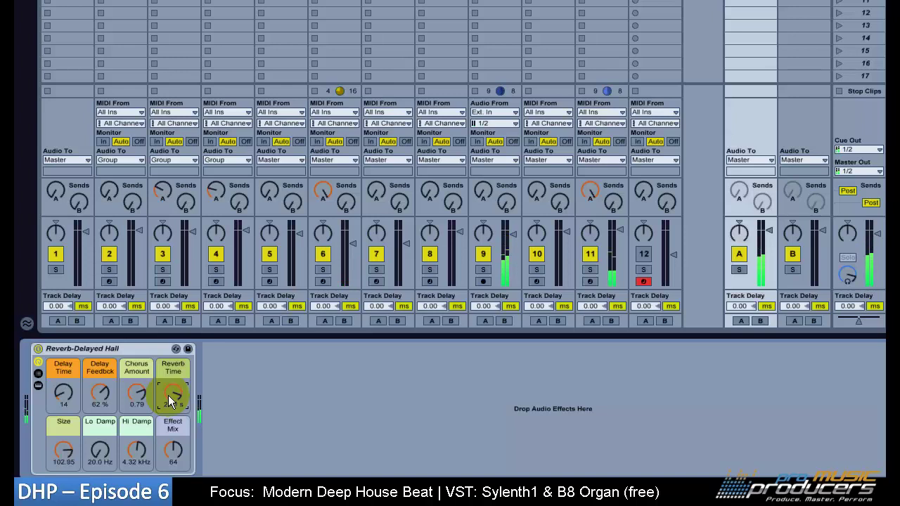
left_click_drag(171, 447, 173, 452)
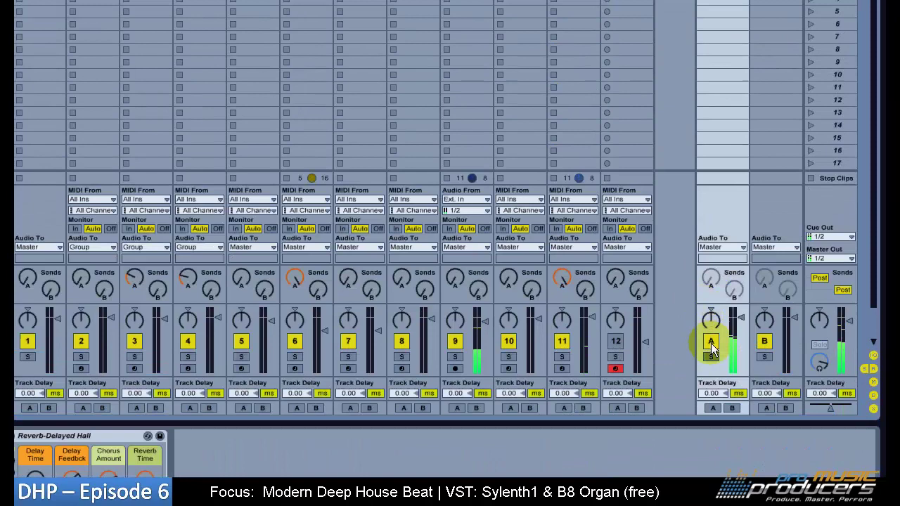
left_click(710, 342)
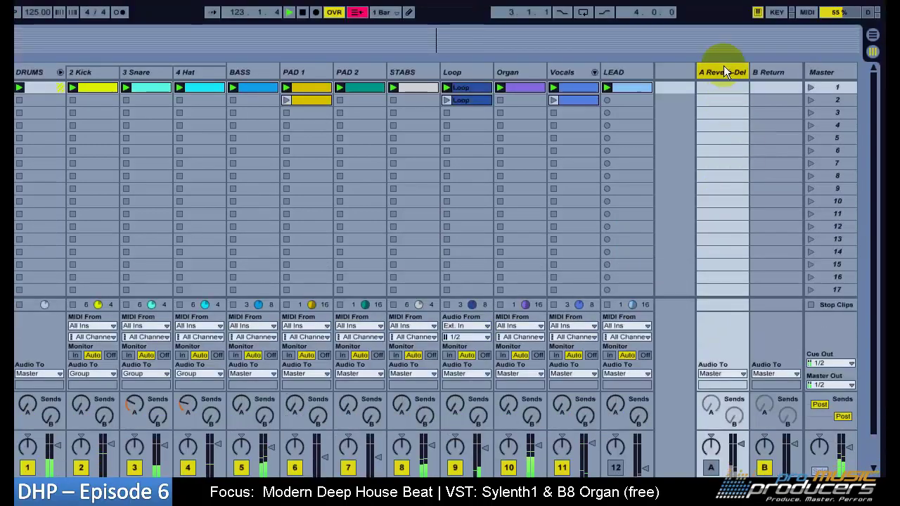
Set the Reverb-Delayed Hall's Effect Mix to 70 and its Reverb Time to 4.95 s on the A return
left_click(723, 9)
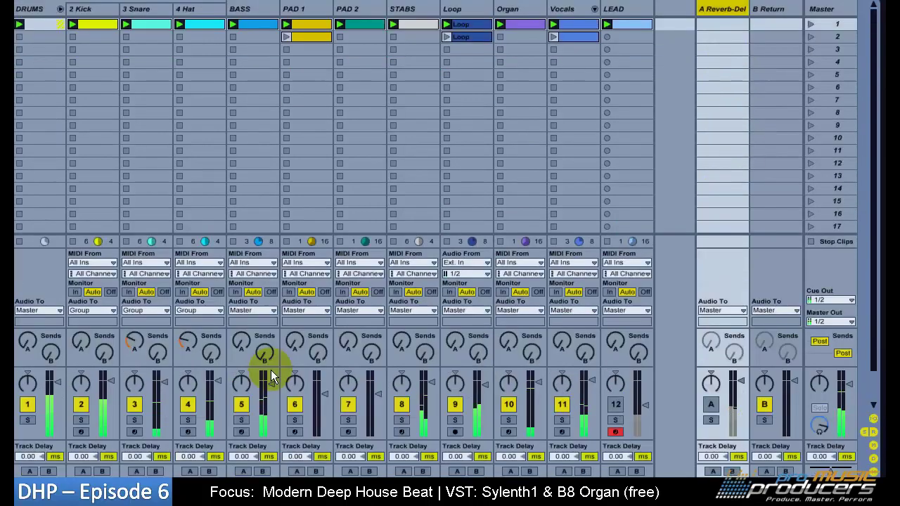
left_click(171, 454)
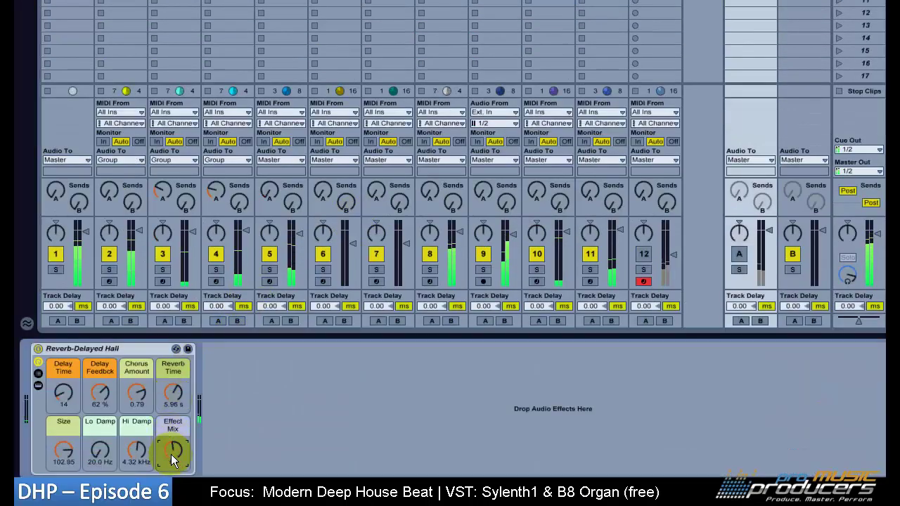
left_click_drag(176, 401, 176, 404)
left_click_drag(173, 449, 176, 447)
left_click(178, 398)
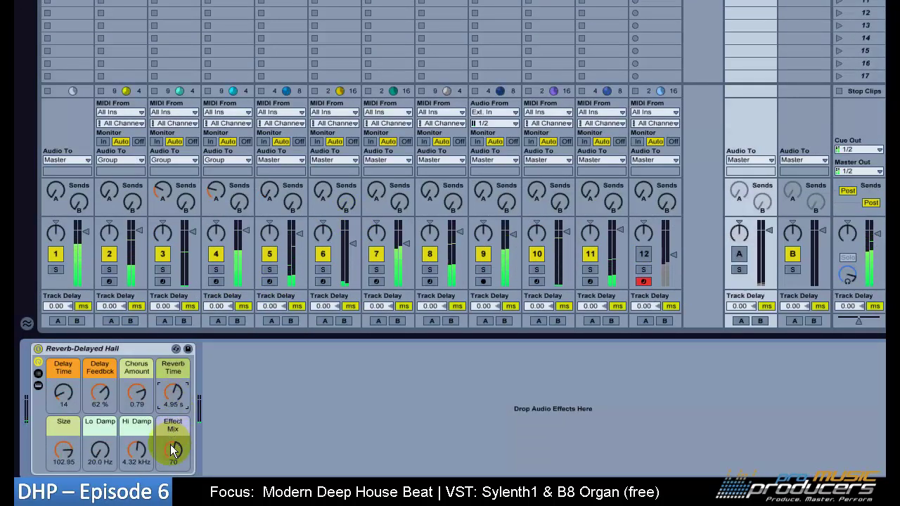
type("1")
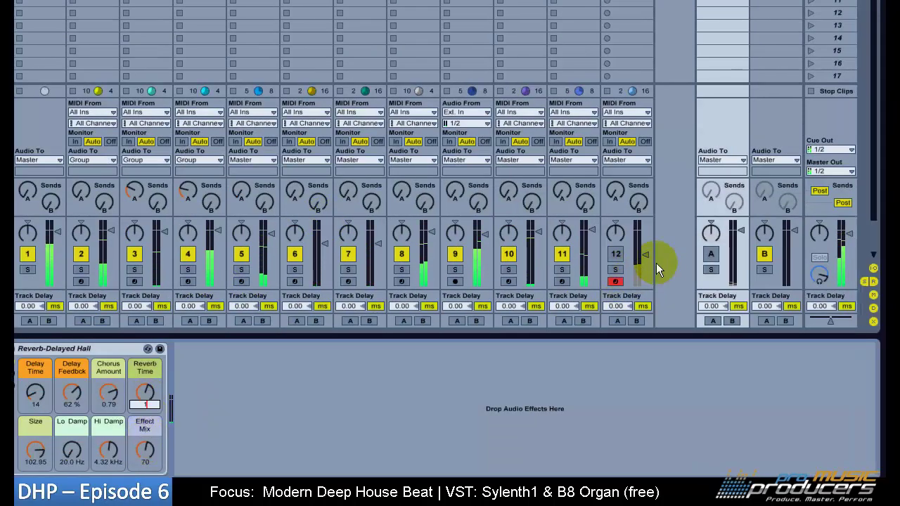
key("Return")
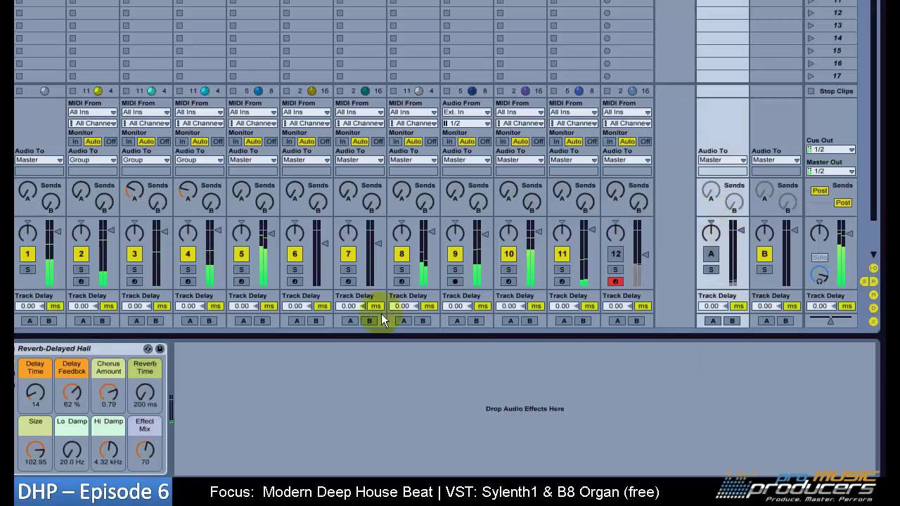
key("ctrl+z")
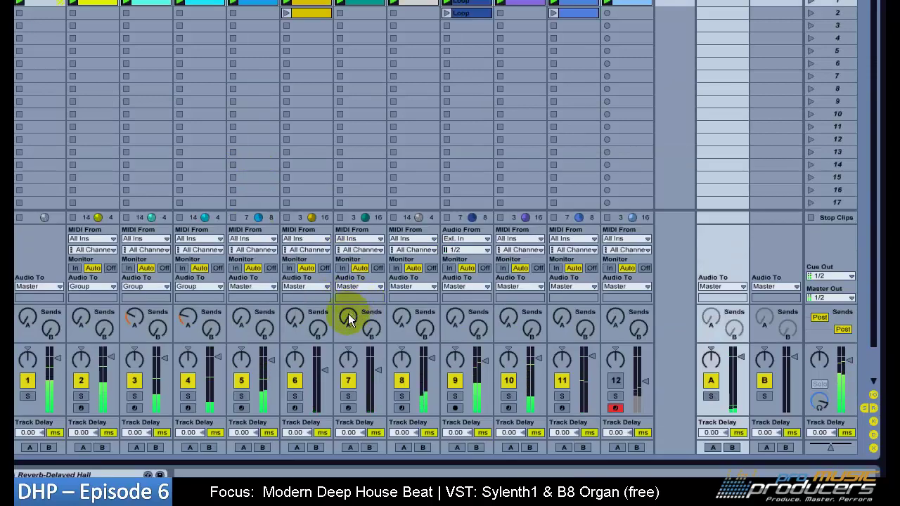
Raise send A of PAD 1 and PAD 2 to maximum and lengthen the A return's Reverb Time to about 8.96 s
left_click_drag(348, 315, 295, 292)
left_click_drag(350, 317, 350, 292)
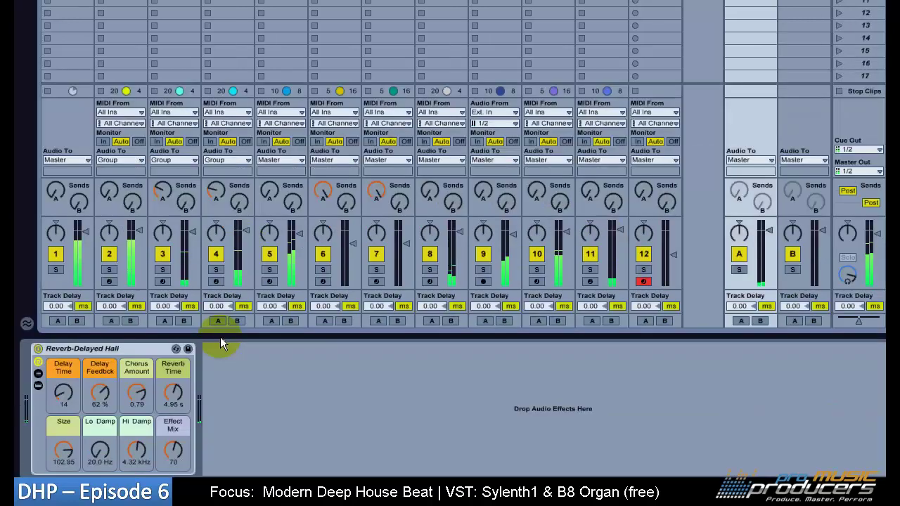
left_click_drag(176, 396, 176, 380)
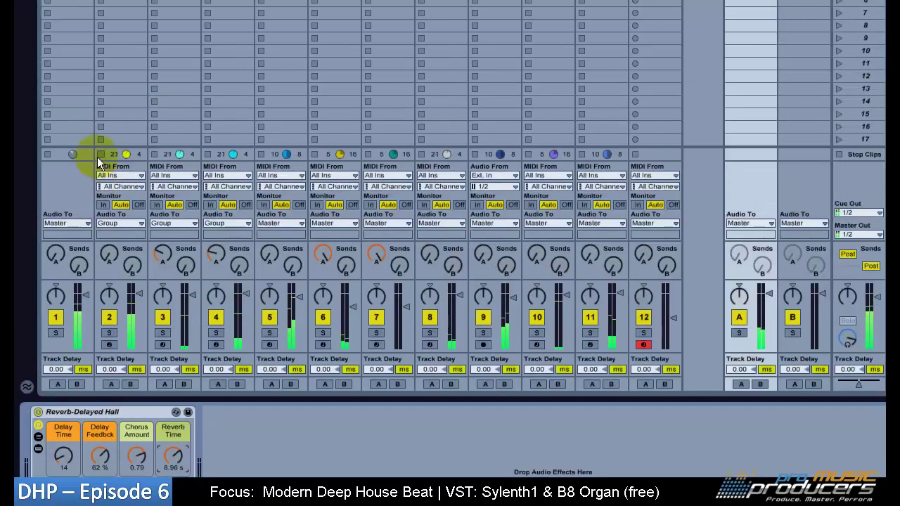
left_click(182, 454)
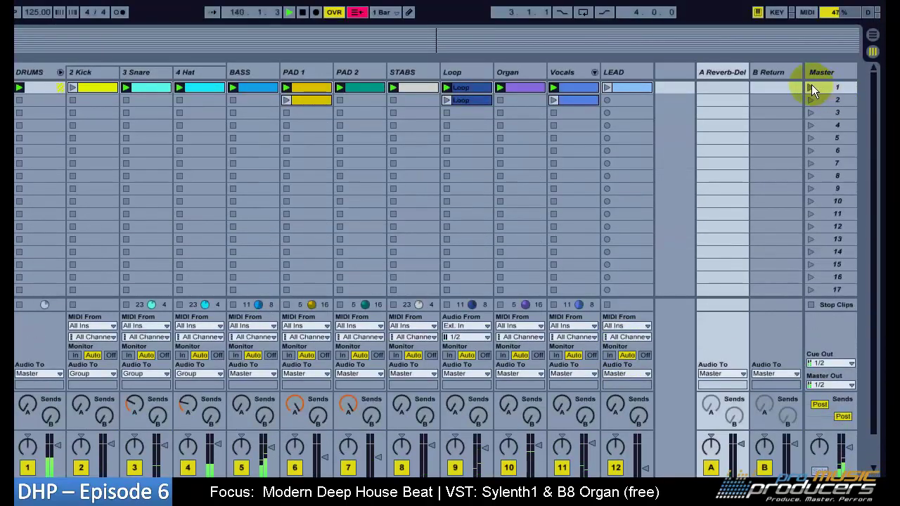
Relaunch scene 1 and deactivate the A Reverb-Del return
left_click(811, 88)
left_click(710, 467)
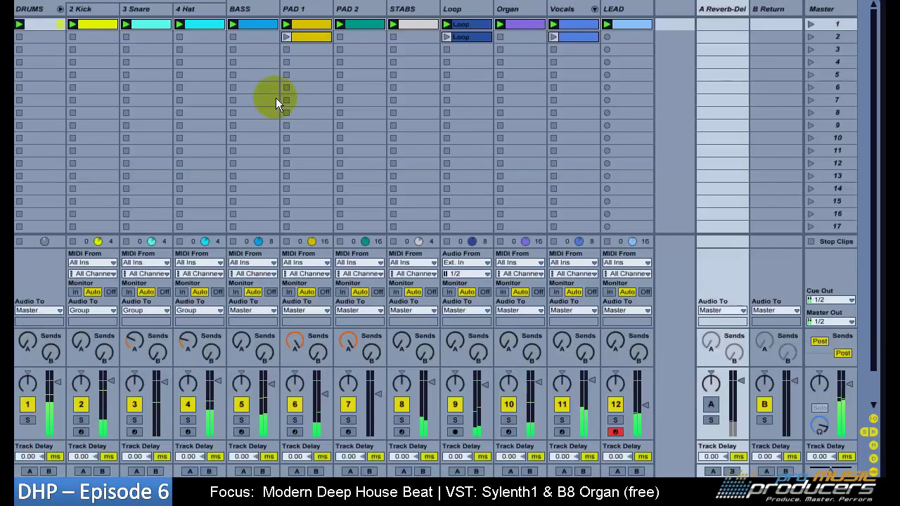
Look through the devices of the tracks one after another, from 2 Kick across to LEAD
left_click(89, 8)
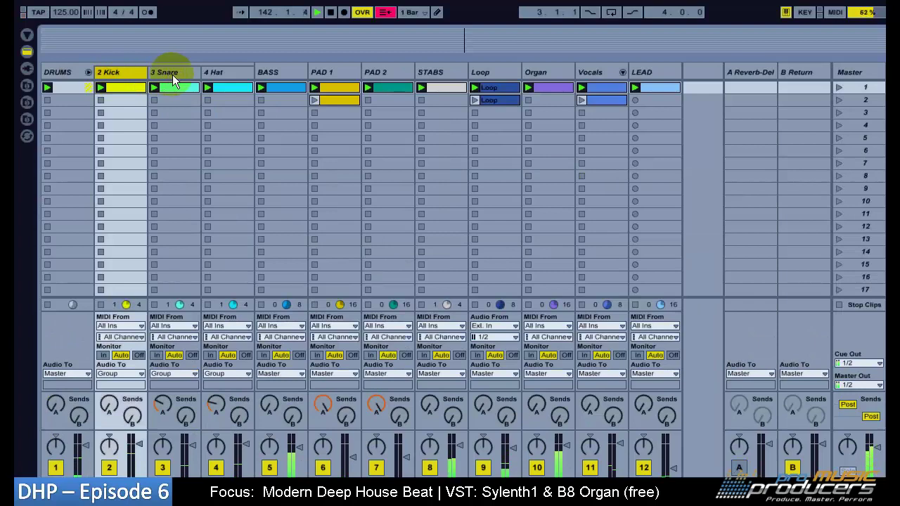
left_click(177, 75)
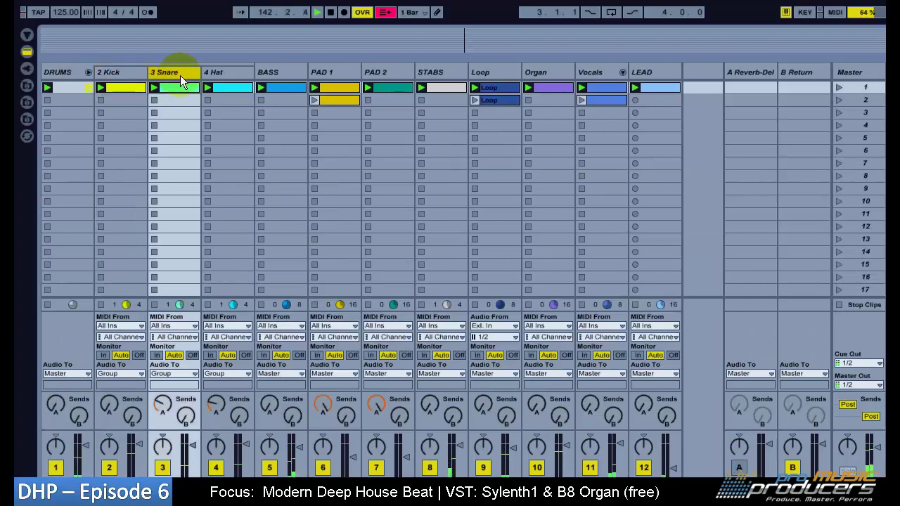
left_click(236, 73)
key("Right")
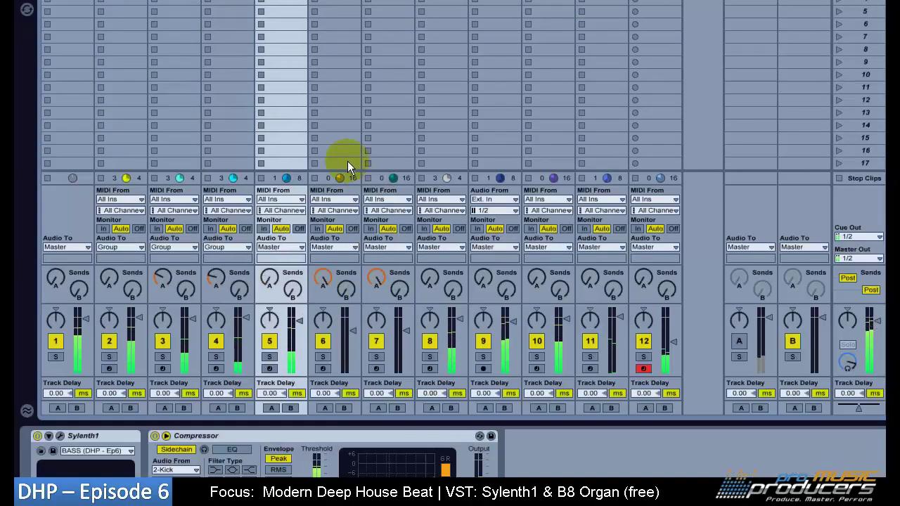
left_click(345, 217)
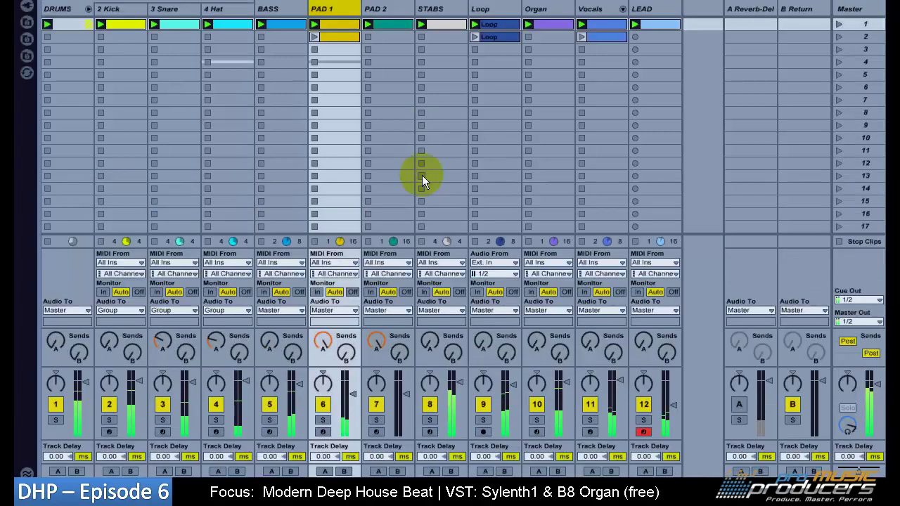
key("Right")
key("Right")
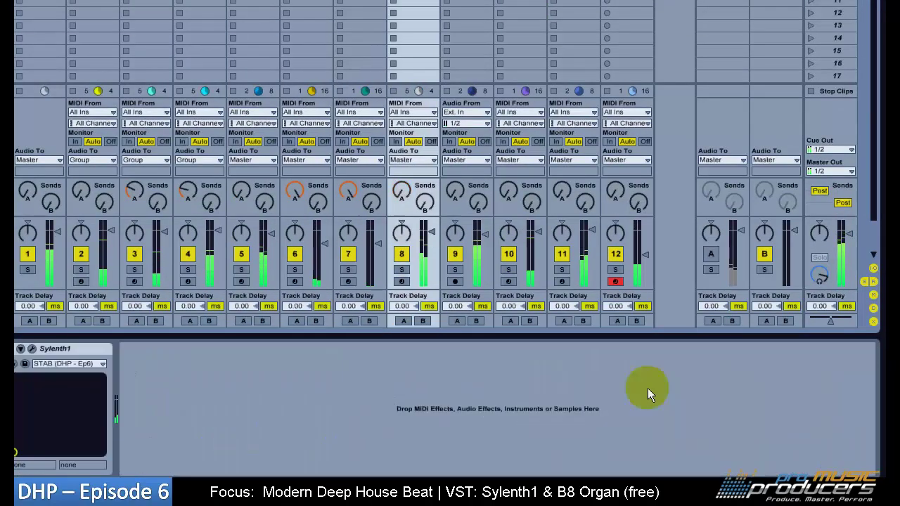
key("Right")
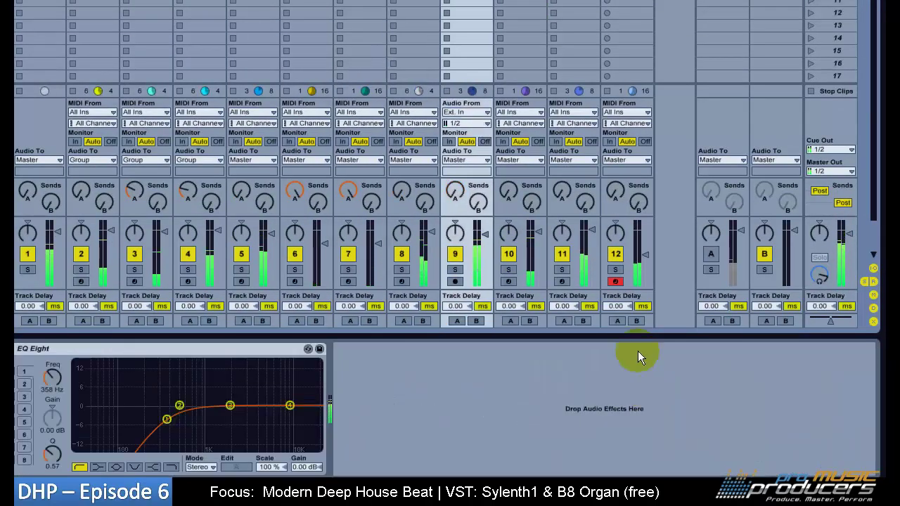
key("Right")
key("Right")
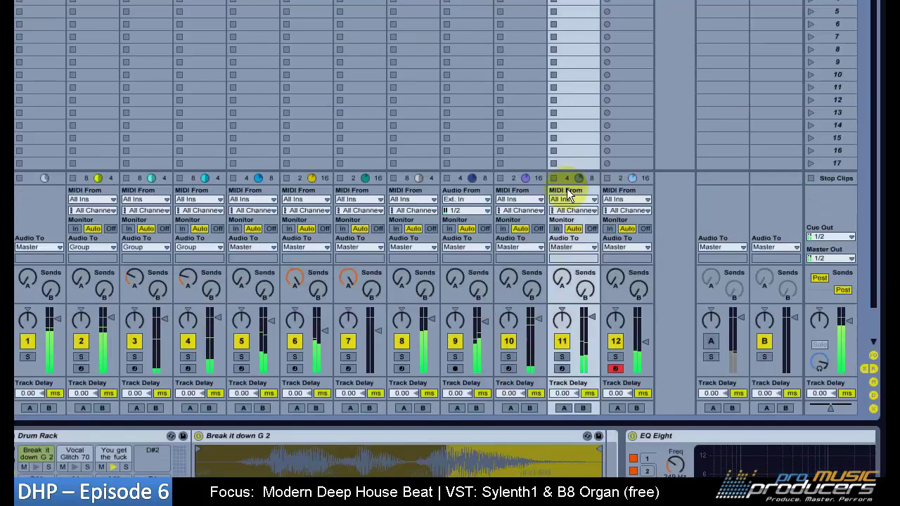
left_click(622, 68)
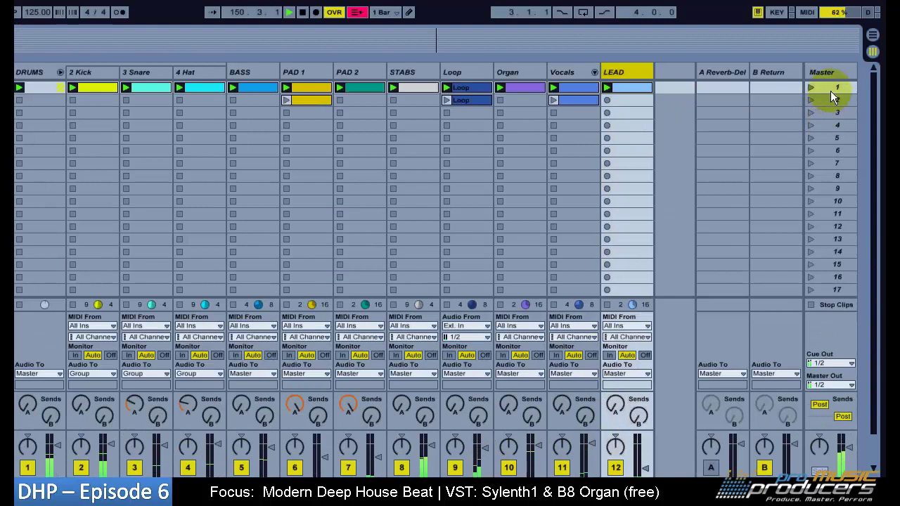
Duplicate scene 1 and delete the LEAD and Vocals clips from the copy
left_click(831, 90)
key("ctrl+d")
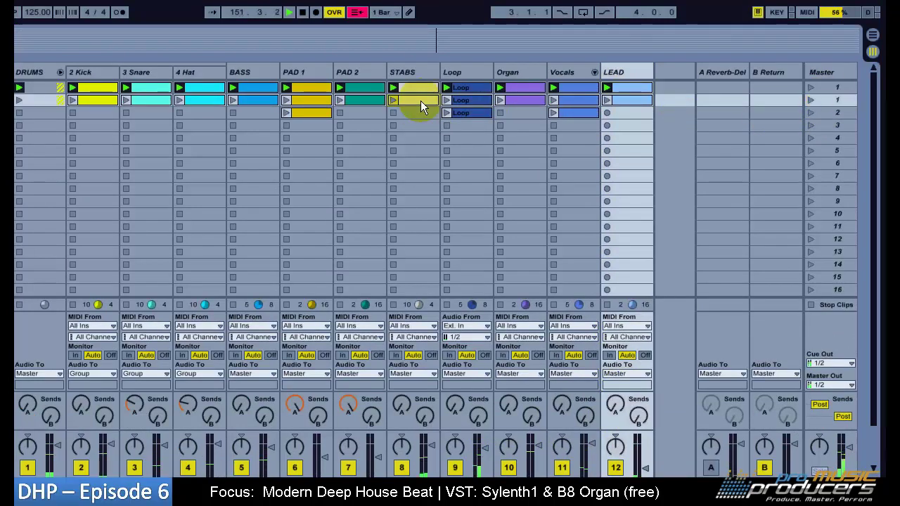
left_click(421, 100)
left_click(473, 100)
left_click(582, 101)
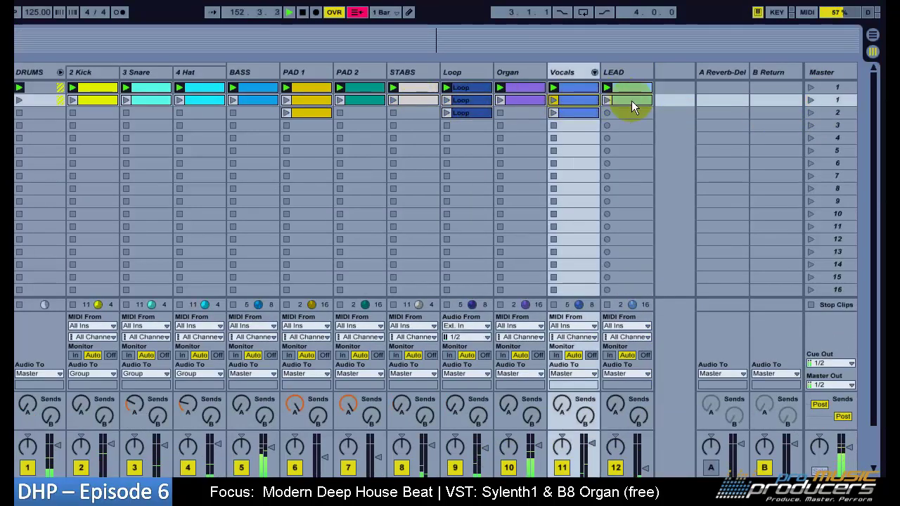
left_click(631, 101)
key("Delete")
left_click(577, 101)
Stop the clip playing on the 2 Kick track and launch the duplicated scene
left_click(352, 99)
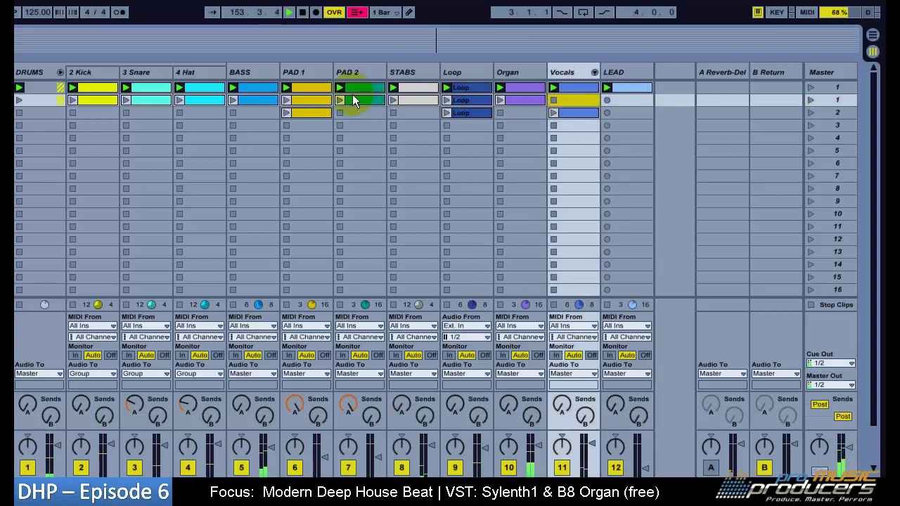
left_click(415, 99)
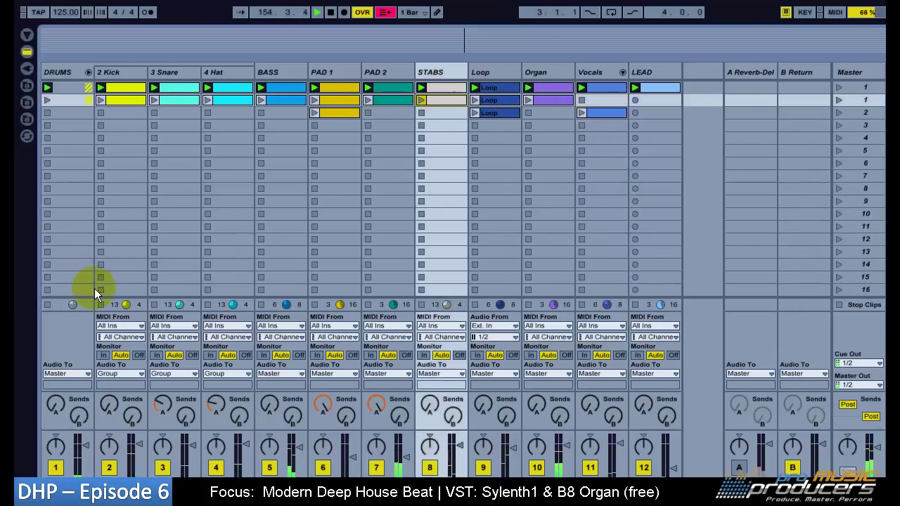
left_click(99, 305)
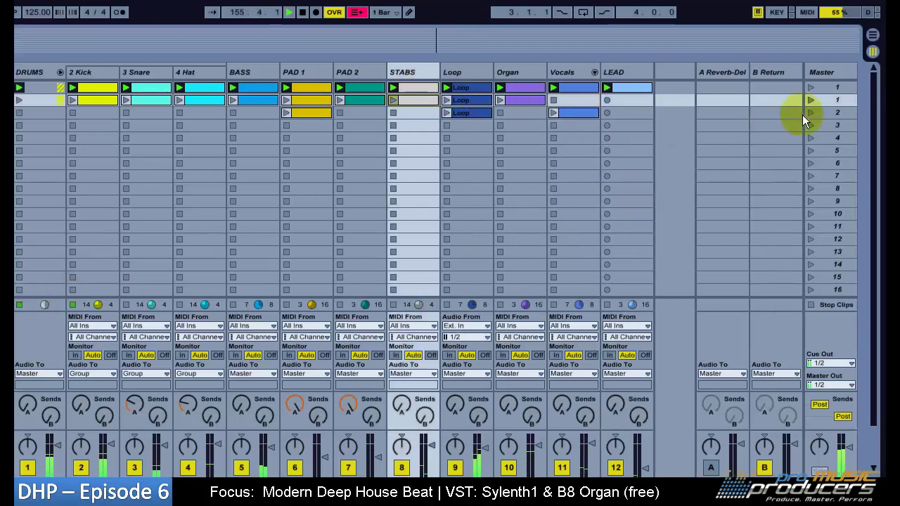
left_click(813, 99)
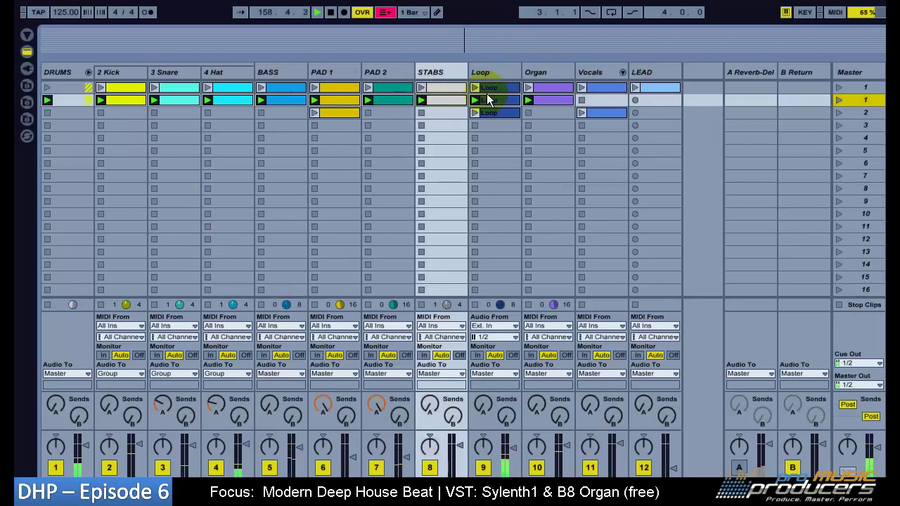
Duplicate the launched scene and delete the Organ clip from the new copy
key("ctrl+d")
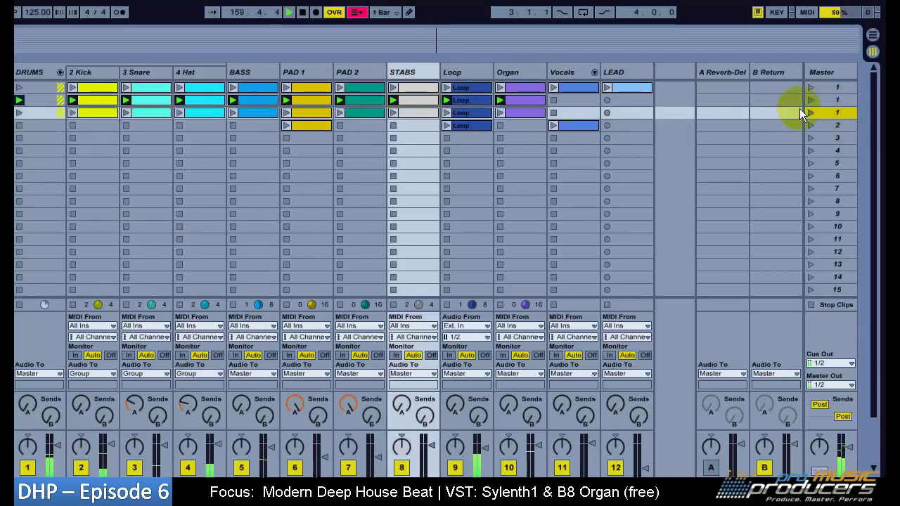
left_click(524, 111)
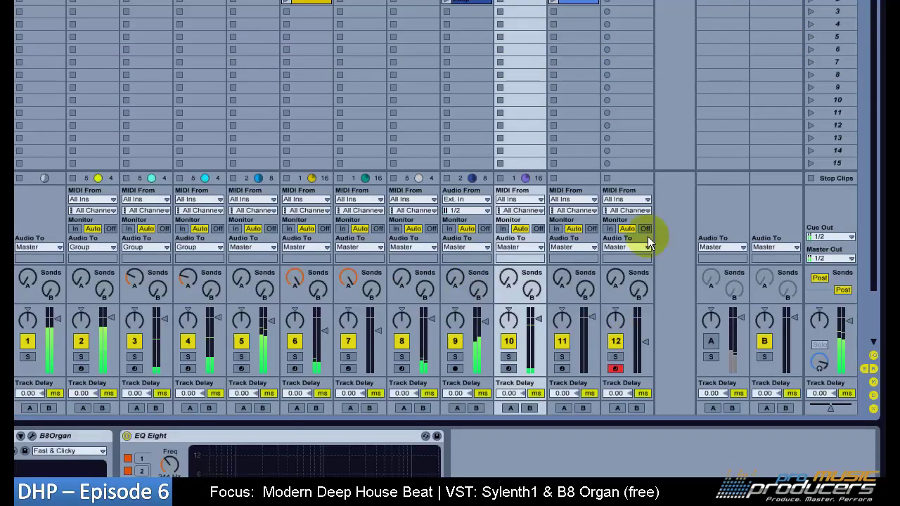
Set the Reverb-Delayed Hall's Effect Mix to 71 and Reverb Time to 4.76 s, and reactivate the A Reverb-Del return
left_click(731, 66)
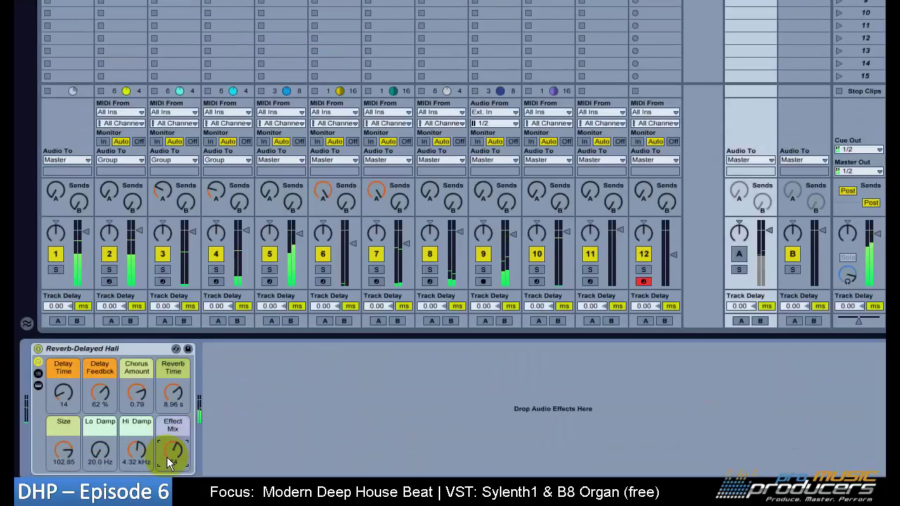
left_click_drag(166, 457, 167, 459)
left_click_drag(179, 386, 178, 396)
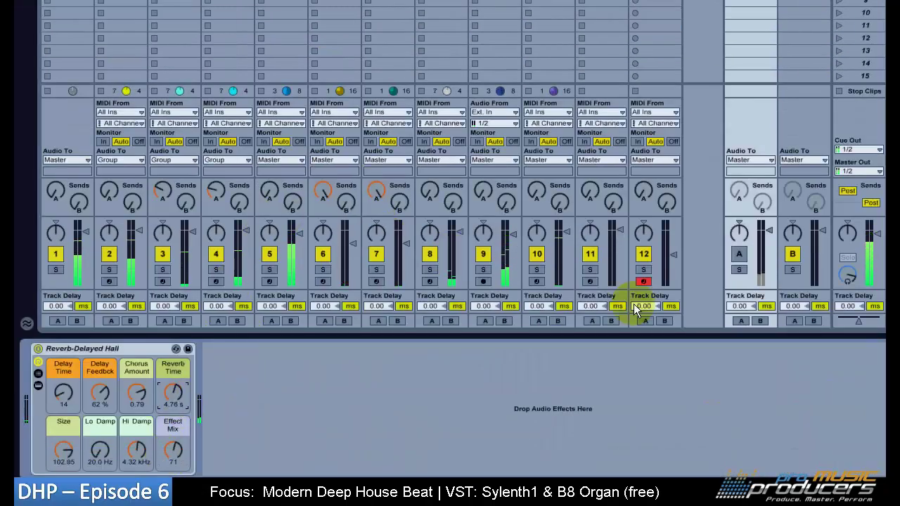
left_click(739, 254)
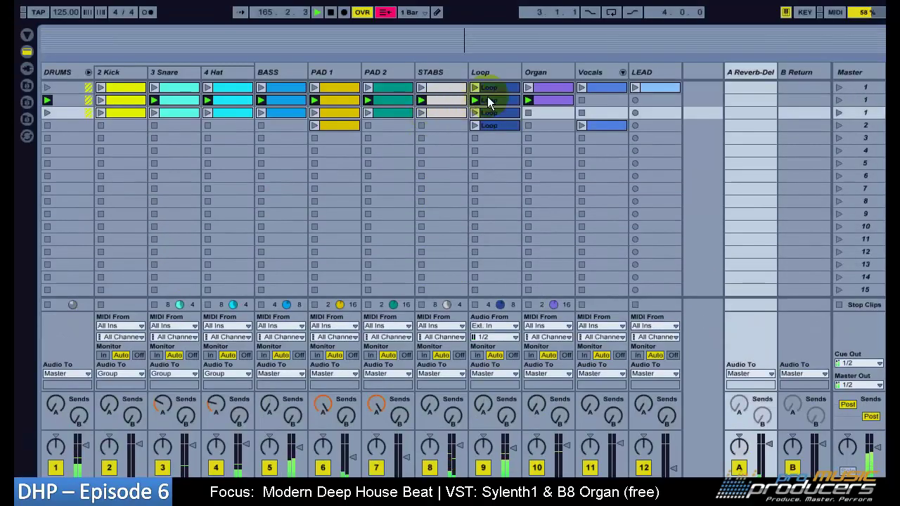
Readjust the Reverb Time and raise the Effect Mix of the Reverb-Delayed Hall on the A return
left_click(492, 70)
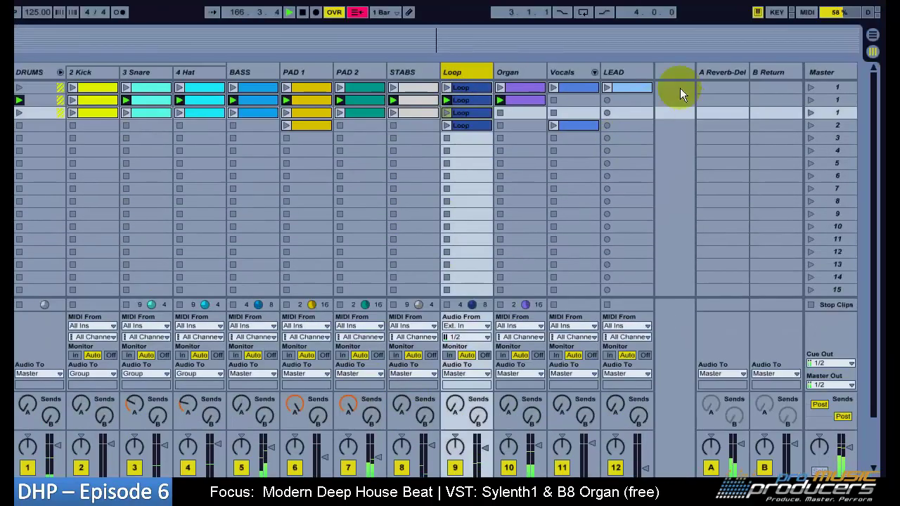
left_click(746, 8)
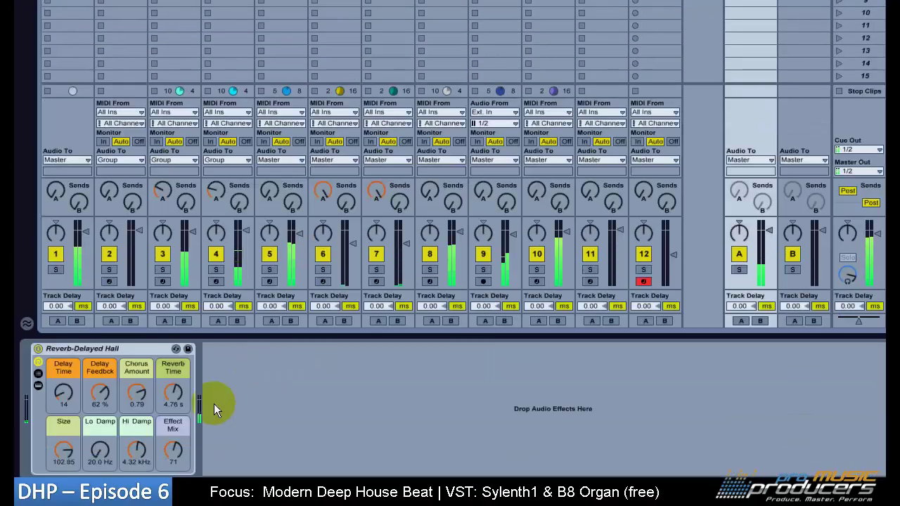
mouse_move(170, 399)
left_mouse_down()
mouse_move(169, 383)
mouse_move(176, 399)
left_mouse_up()
left_click(167, 452)
left_click_drag(175, 445, 175, 422)
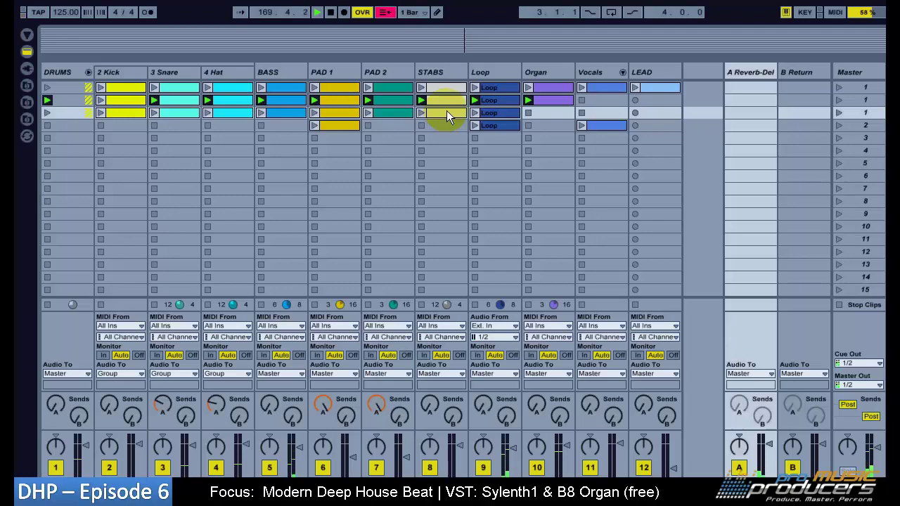
Launch the third scene, the copy without the Organ clip
left_click(446, 110)
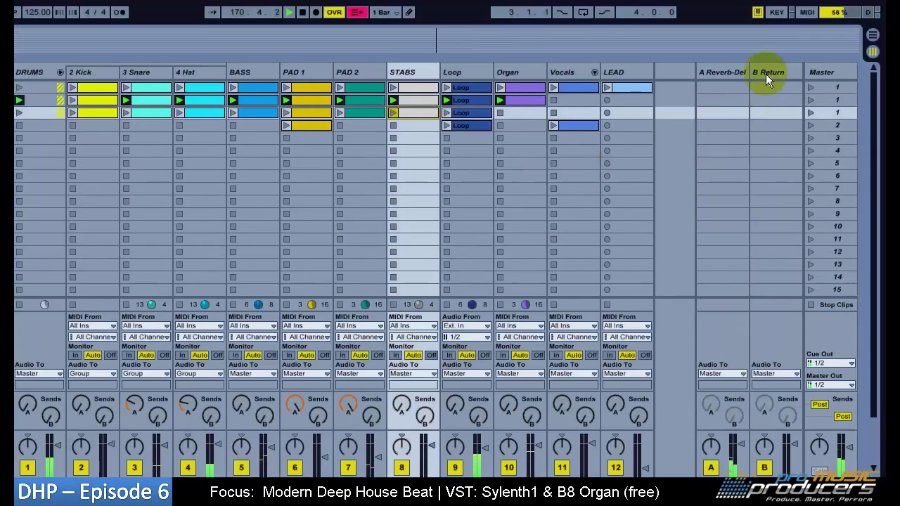
left_click(750, 8)
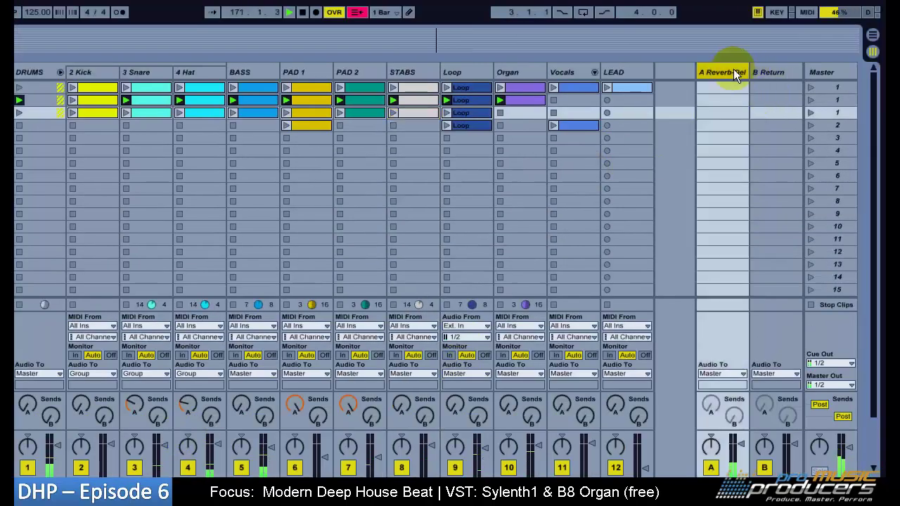
left_click(811, 112)
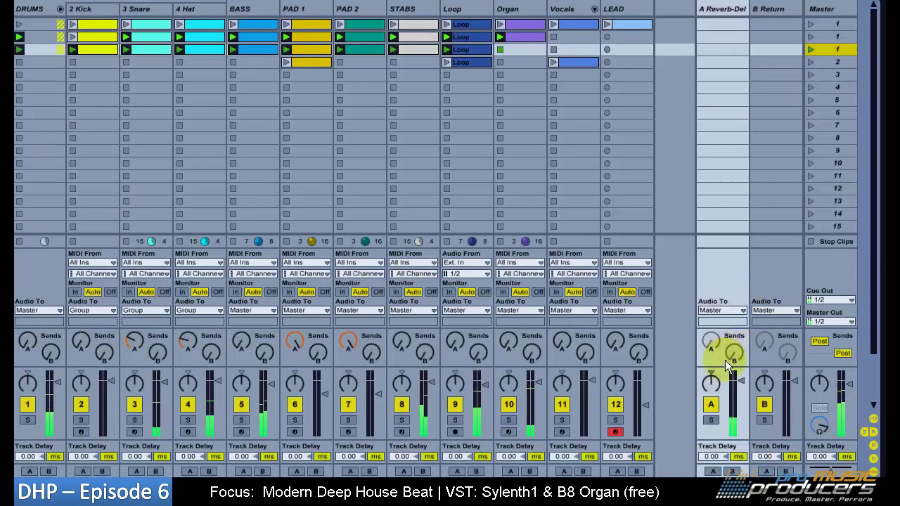
Deactivate the A Reverb-Del return and fold the DRUMS group
left_click(710, 404)
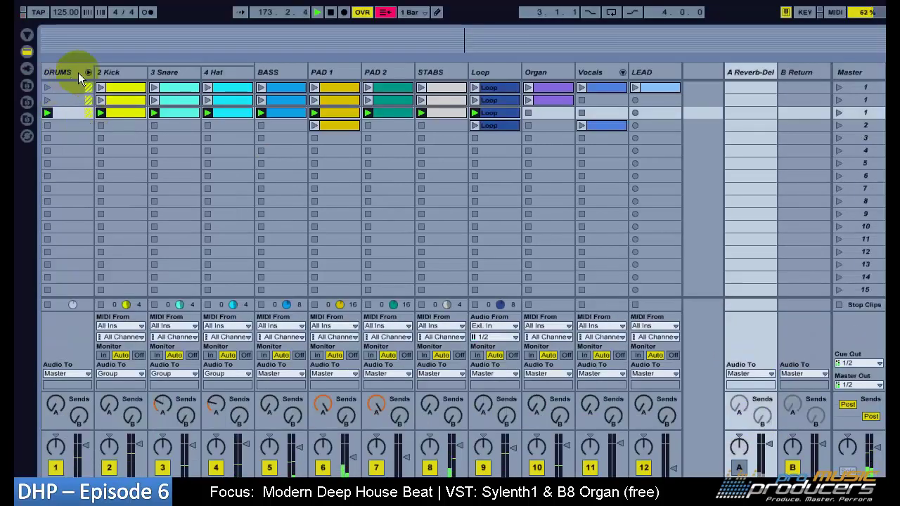
left_click(88, 72)
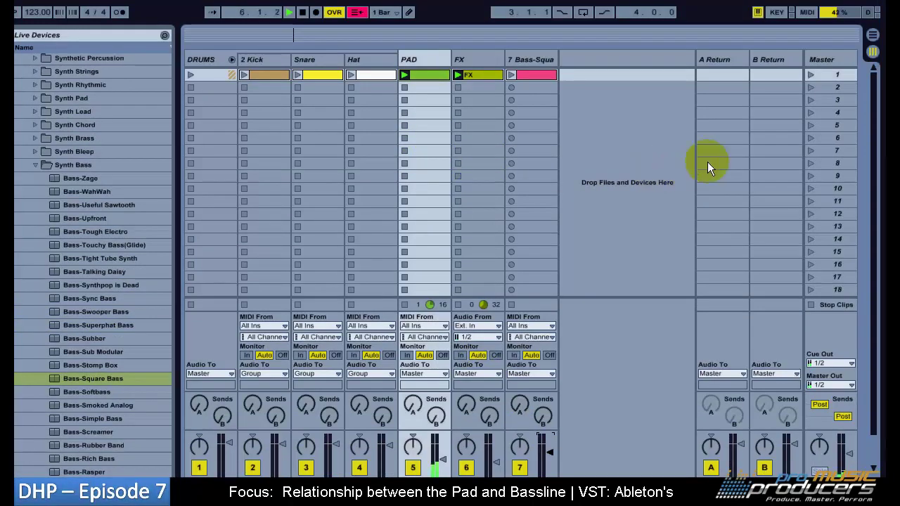
Launch scene 1 of the Episode 7 set and rename the Bass-Square track to BASS
left_click(810, 74)
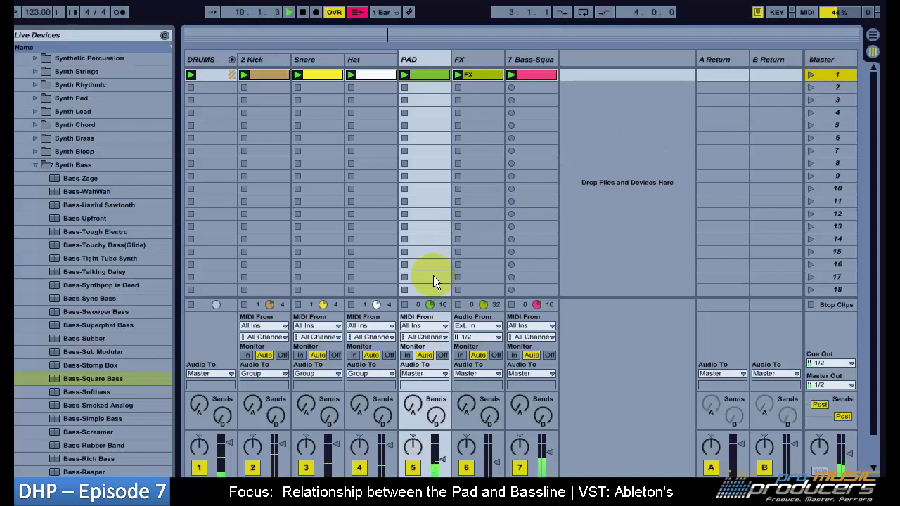
left_click(530, 60)
right_click(529, 59)
left_click(558, 114)
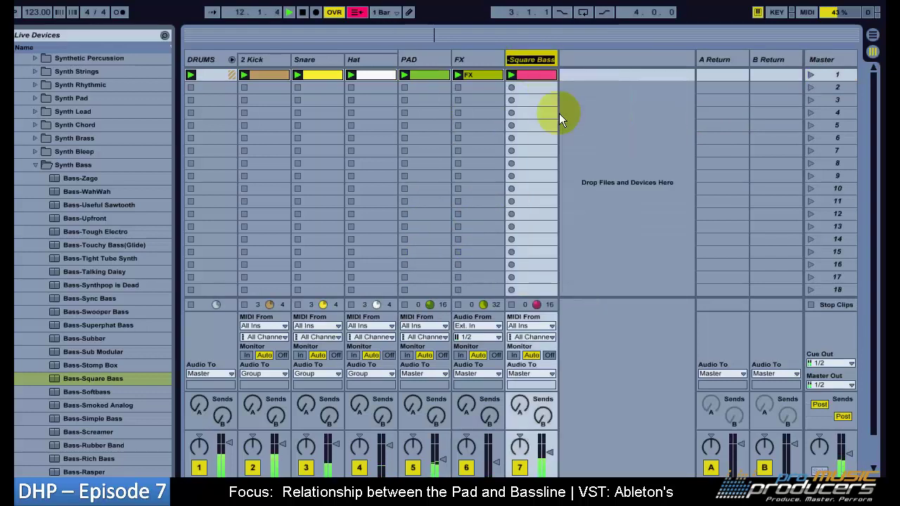
type("BASS")
key("Return")
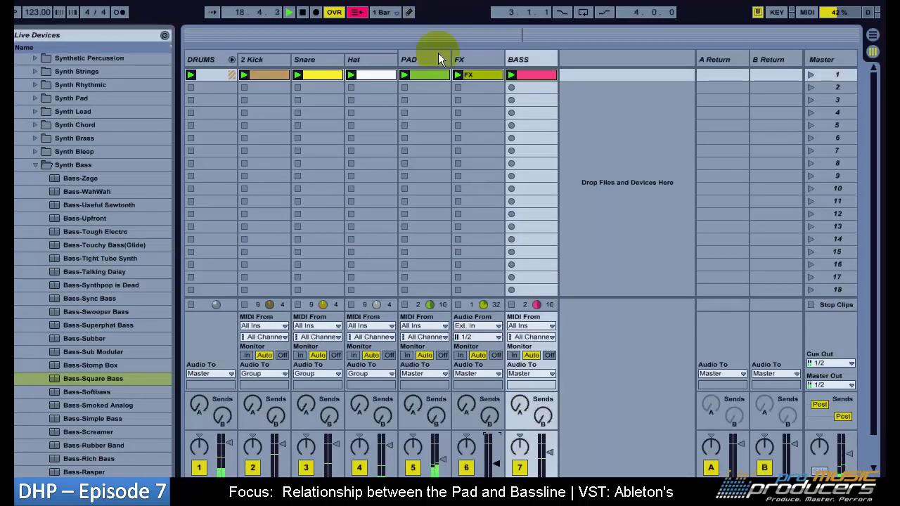
left_click(461, 58)
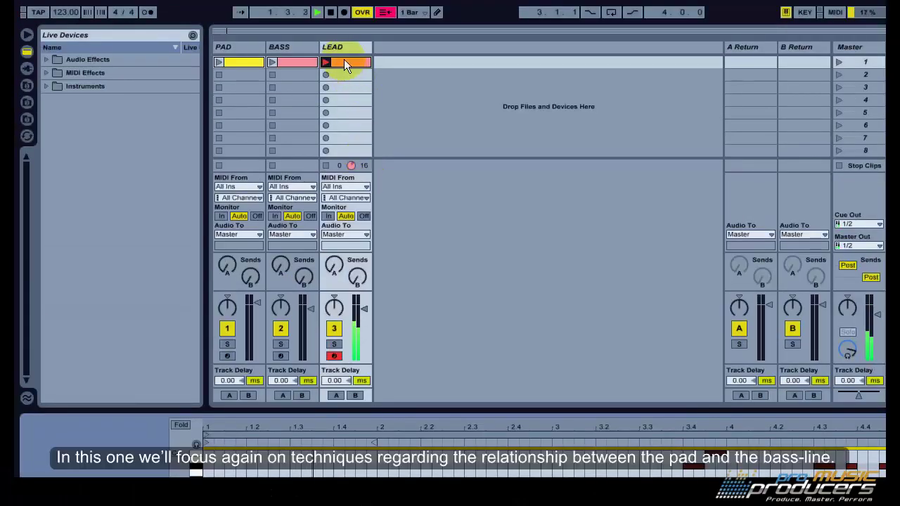
Duplicate the PAD clip into the slot below it in the Episode 8 set
right_click(237, 65)
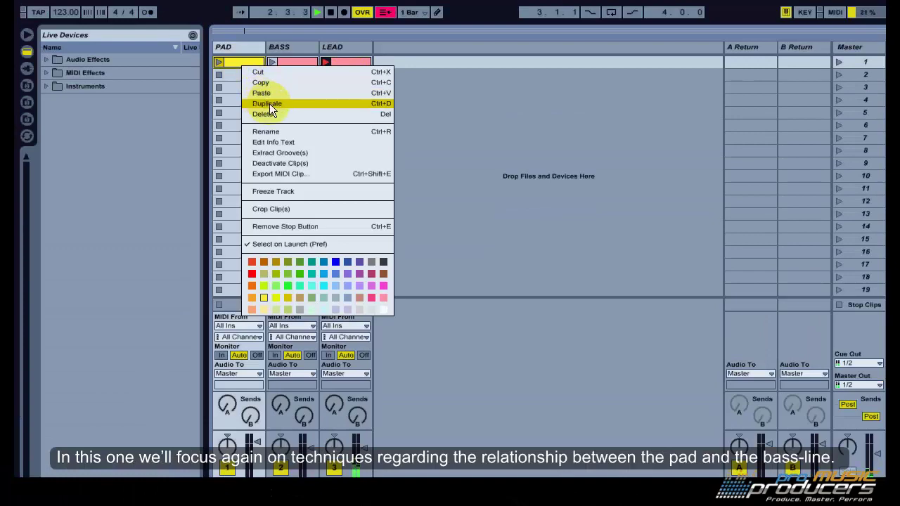
left_click(270, 104)
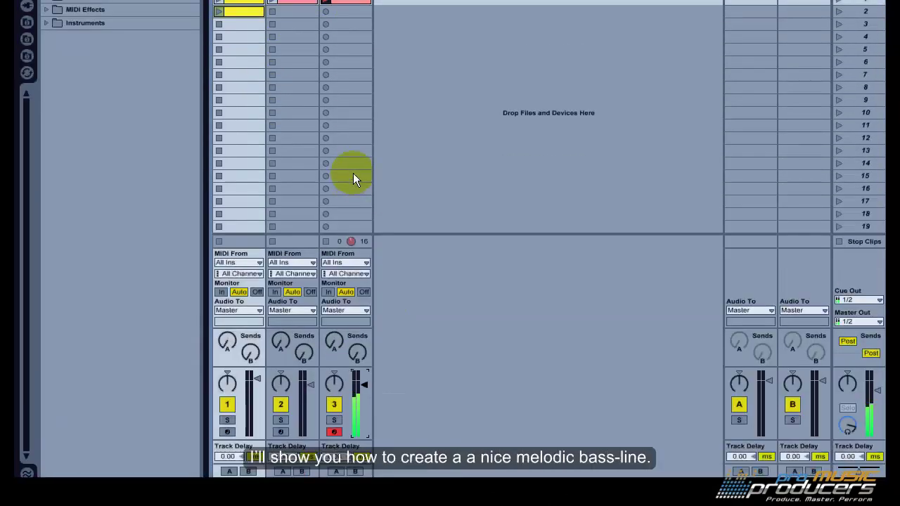
left_click(351, 50)
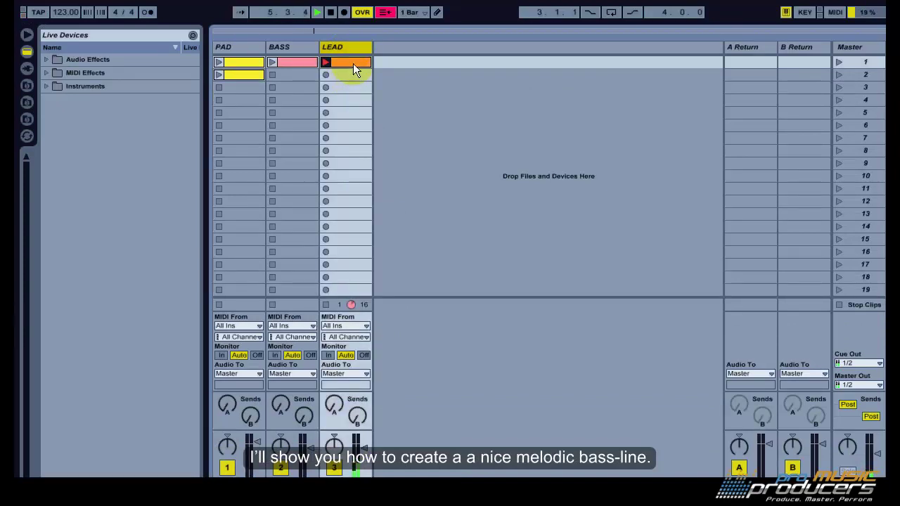
Launch scene 2 to play the duplicated PAD clip on its own
right_click(302, 64)
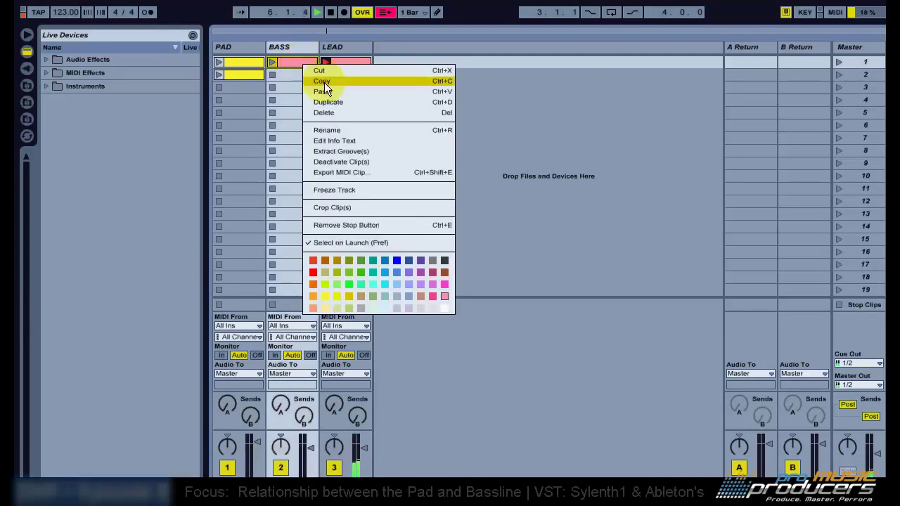
left_click(295, 47)
left_click(813, 75)
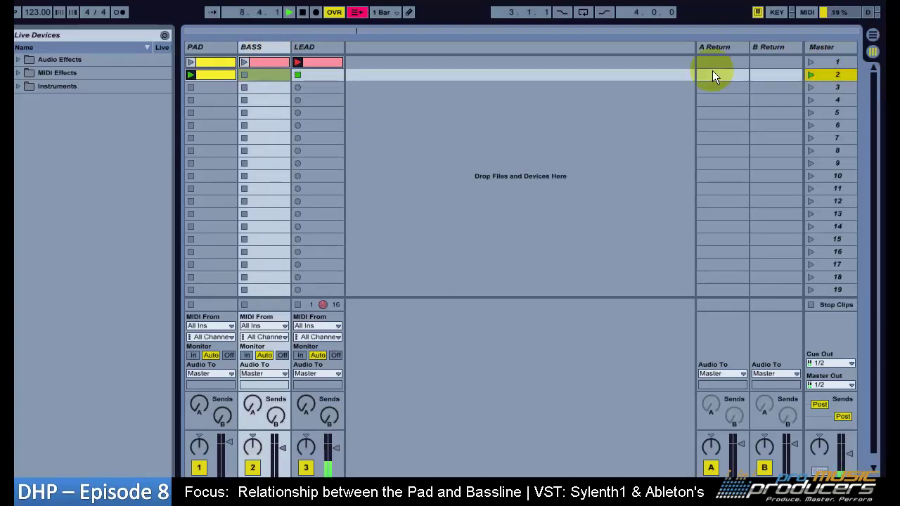
Duplicate the BASS clip into scene 2
right_click(263, 71)
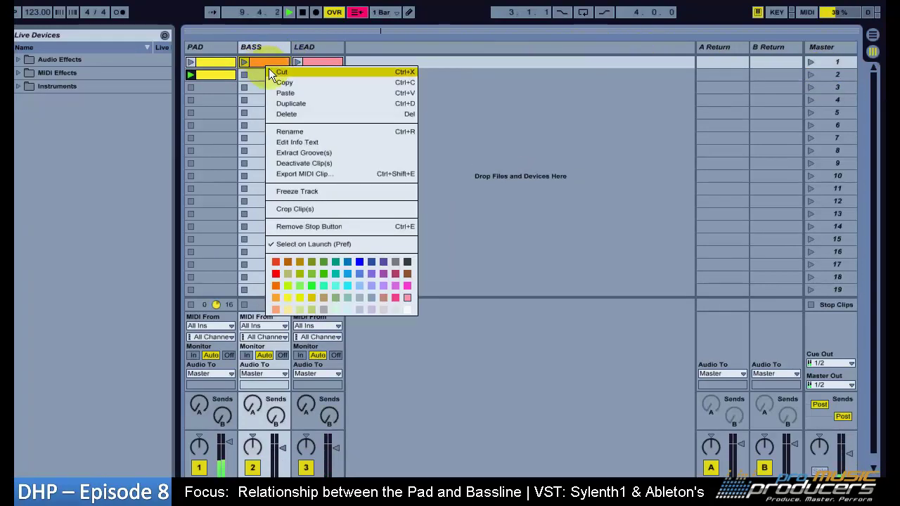
left_click(294, 103)
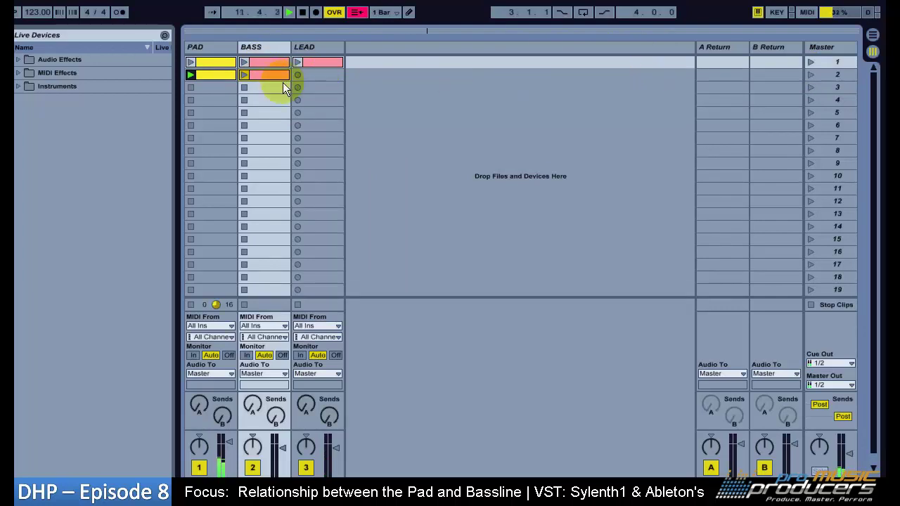
Select the PAD track and relaunch scene 2 to play the PAD and BASS clips together
left_click(213, 48)
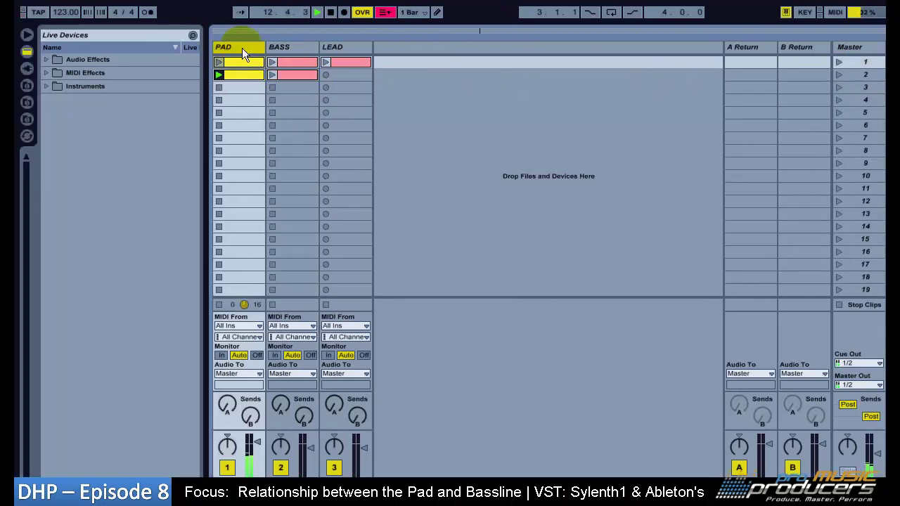
left_click(829, 74)
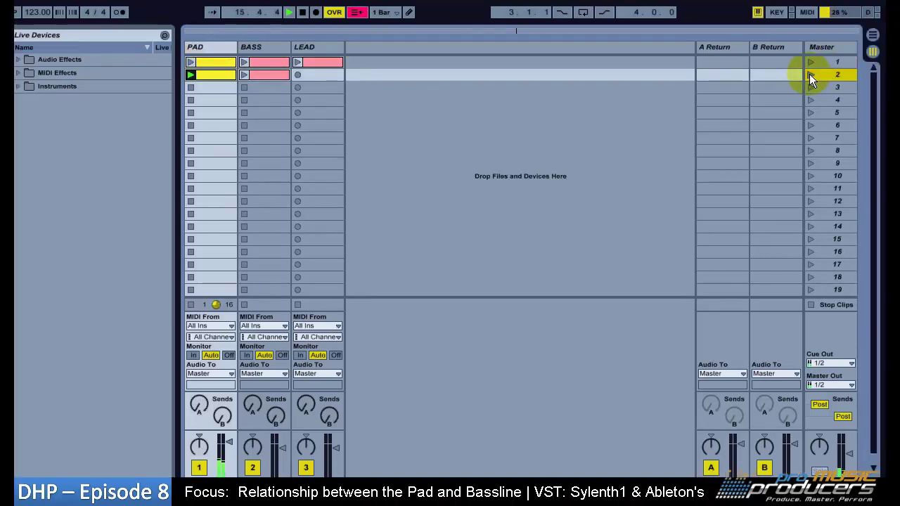
left_click(809, 73)
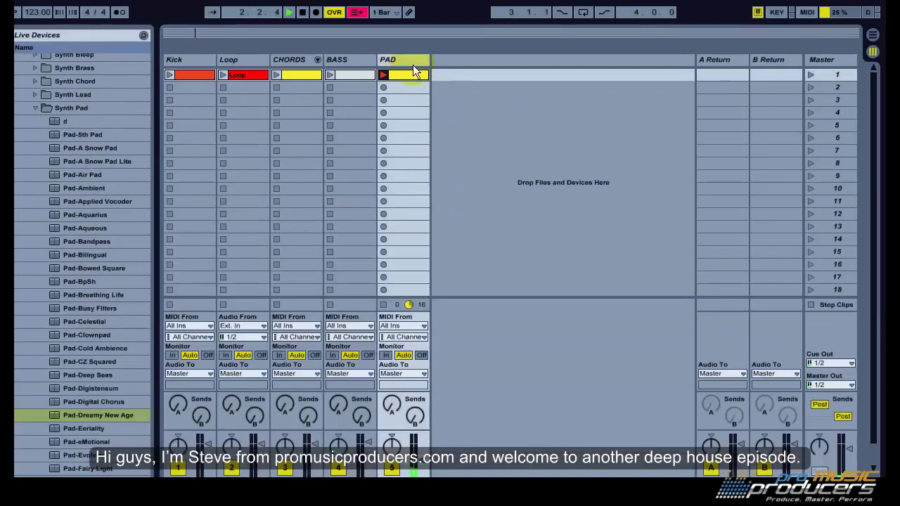
Add a Compressor from the Live audio effects after the Pad-Dreamy New Age instrument on the PAD track
left_click(31, 52)
left_click(43, 85)
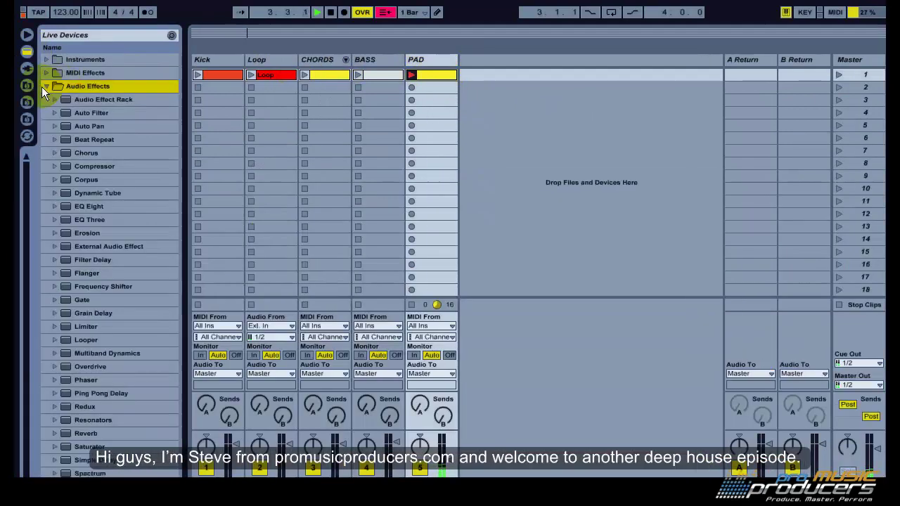
left_click(95, 166)
left_click_drag(163, 248, 297, 398)
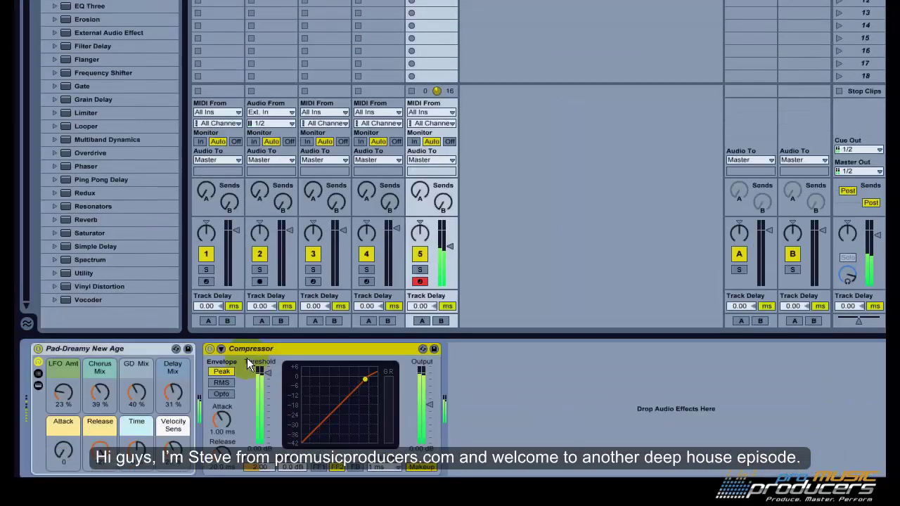
Enable the Compressor's sidechain with Kick as its source, and set the threshold to about -29.3 dB and attack to about 0.09 ms
left_click(221, 349)
left_click(228, 362)
left_click(229, 387)
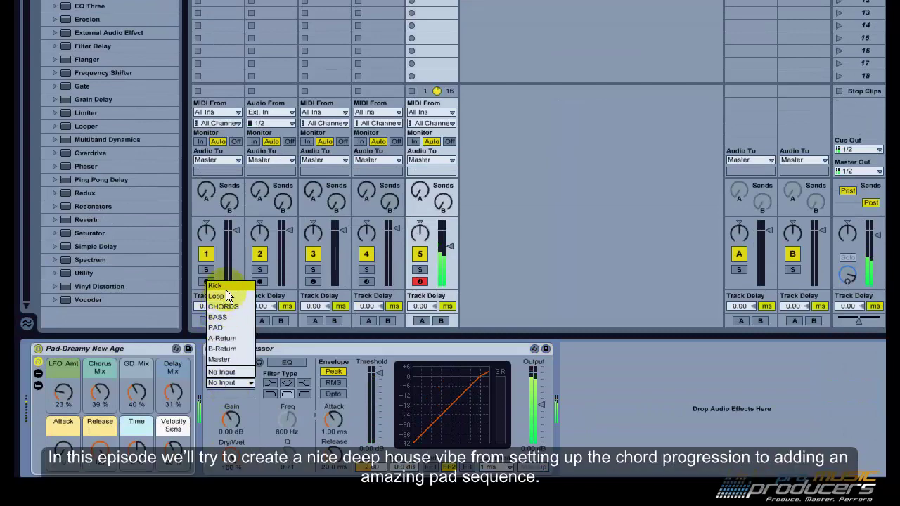
left_click(226, 290)
left_click_drag(373, 369, 336, 423)
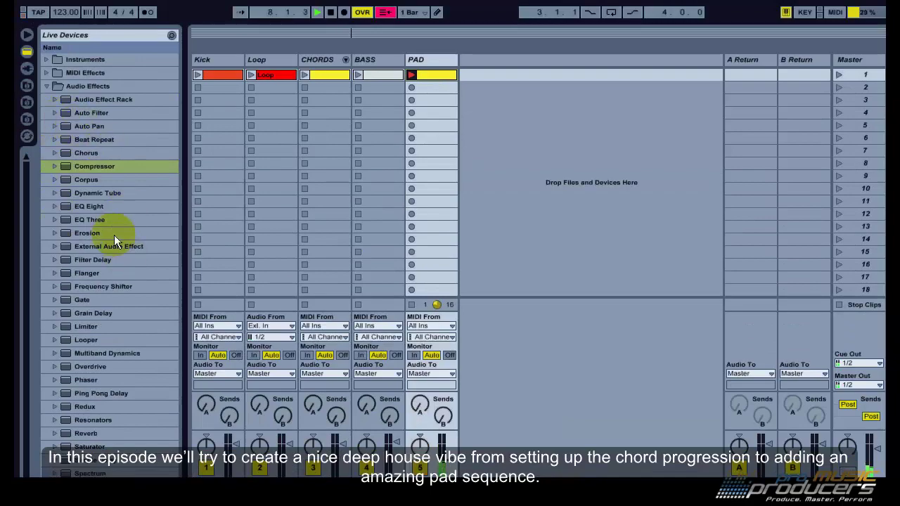
Add an EQ Eight after the Compressor on the PAD track, make band 1 a low-cut filter and raise its cutoff frequency
left_click(106, 206)
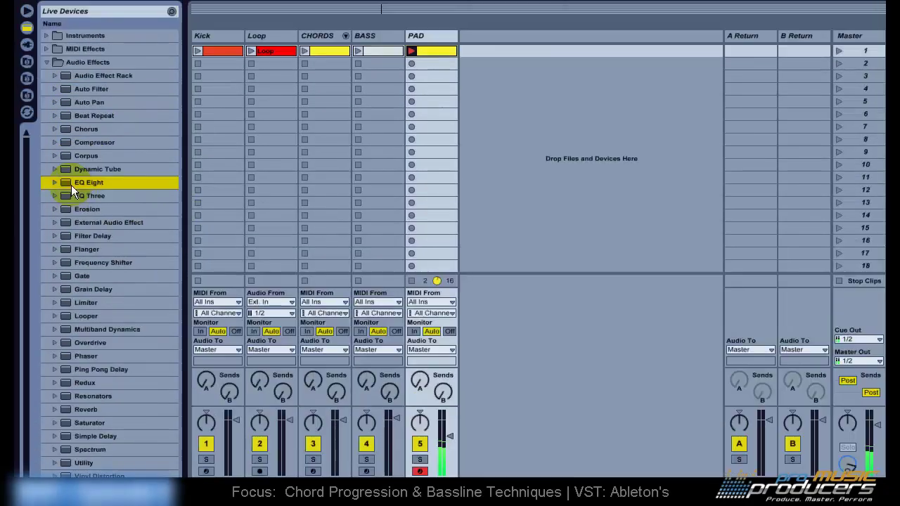
left_click_drag(72, 57, 622, 451)
left_click(608, 465)
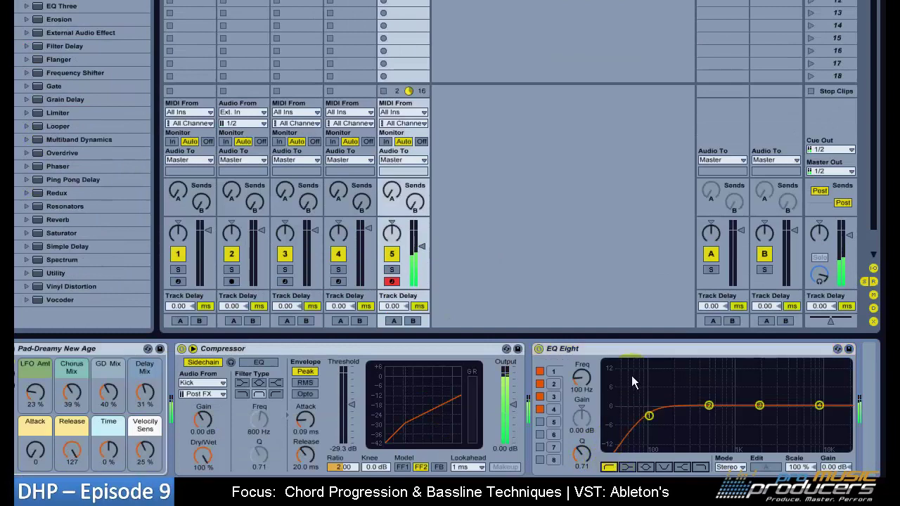
right_click(645, 352)
left_click(661, 344)
left_click_drag(648, 417, 689, 421)
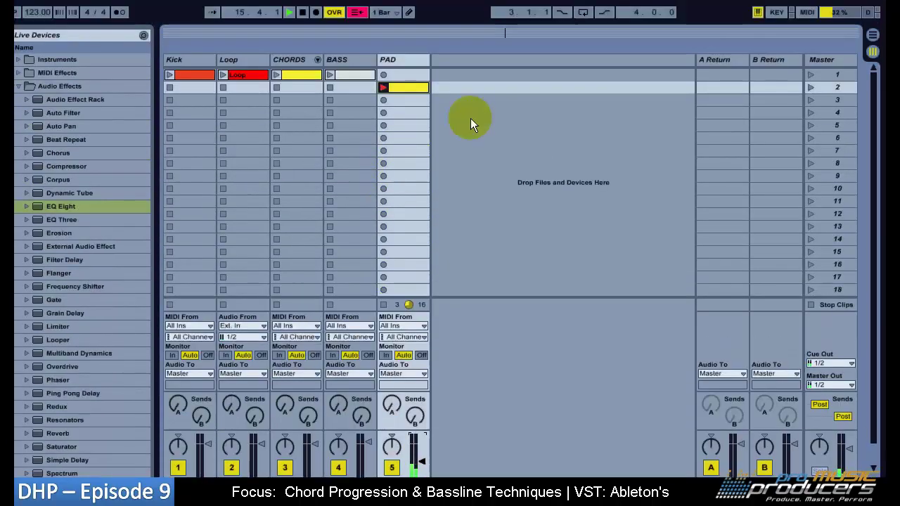
Launch scene 1 and move the PAD clip from scene 2 up into scene 1
left_click(808, 75)
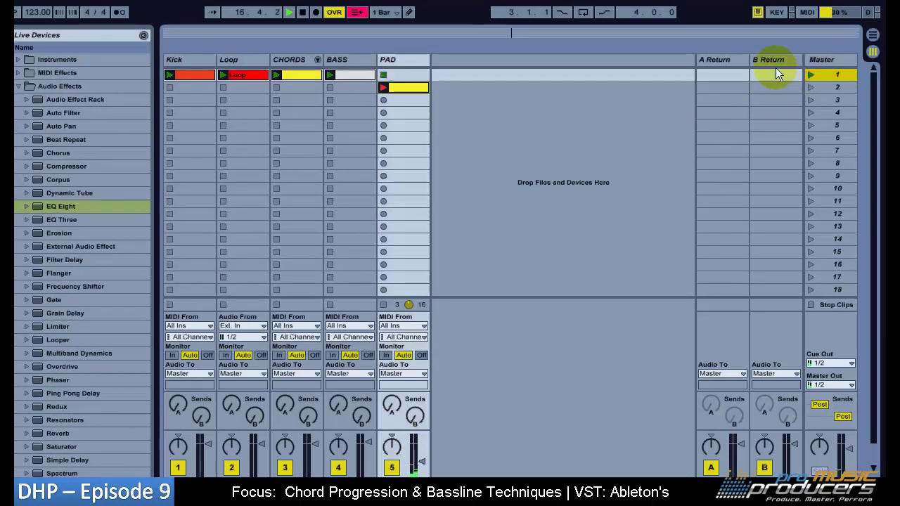
left_click_drag(407, 83, 409, 79)
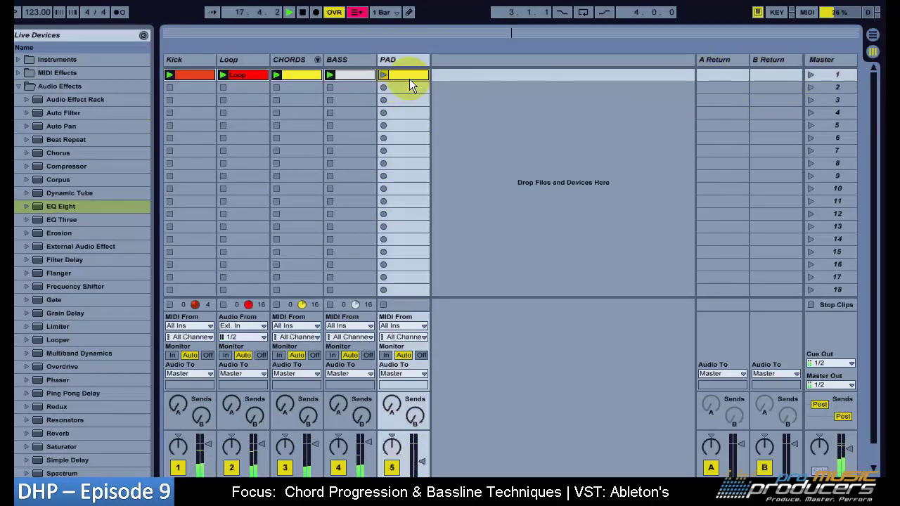
left_click(406, 62)
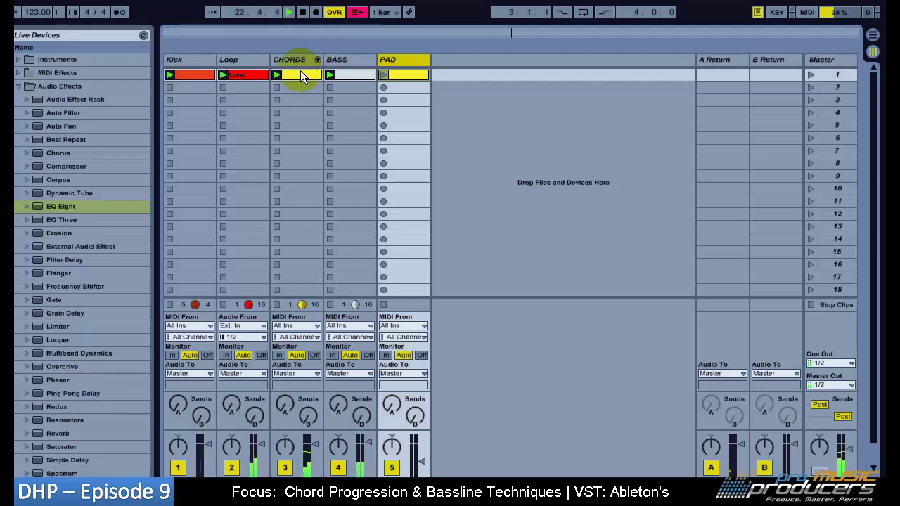
Stop the Kick track's clip and relaunch scene 1 to play all tracks together with the PAD
left_click(169, 304)
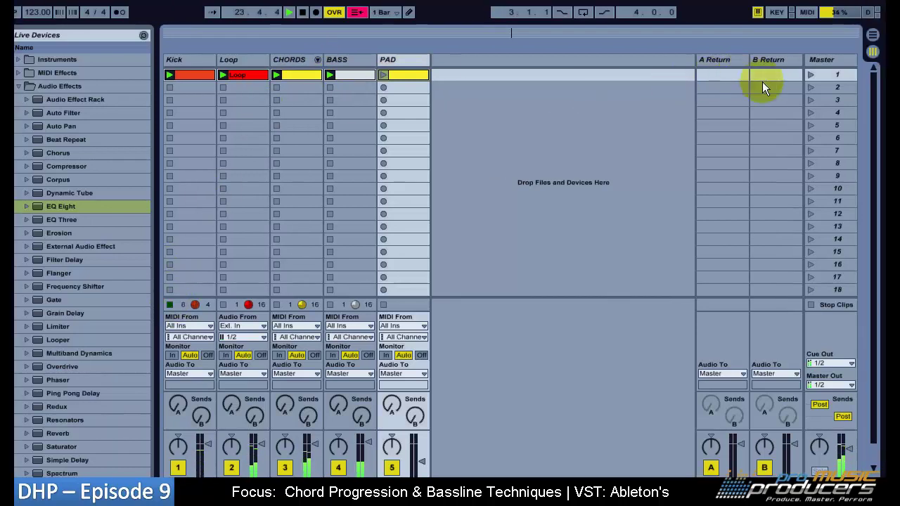
left_click(811, 75)
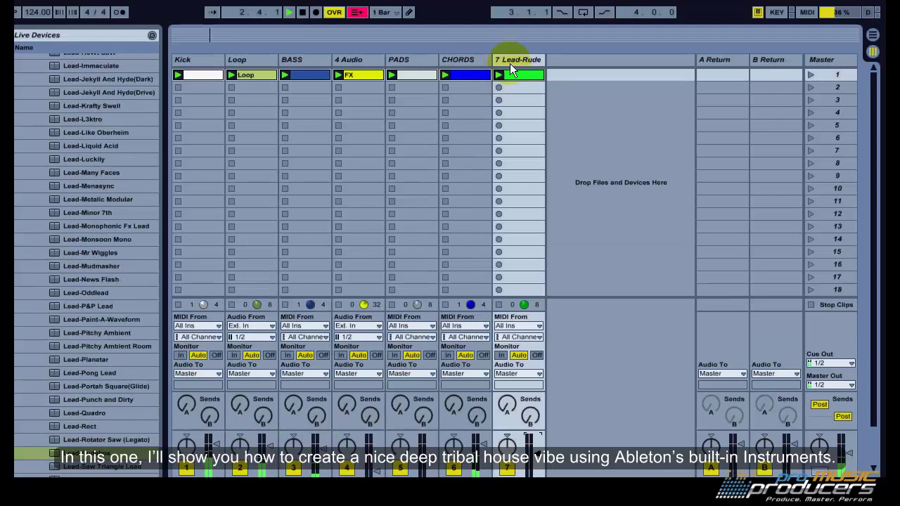
Rename the Lead-Rudebox track as STAB
right_click(509, 61)
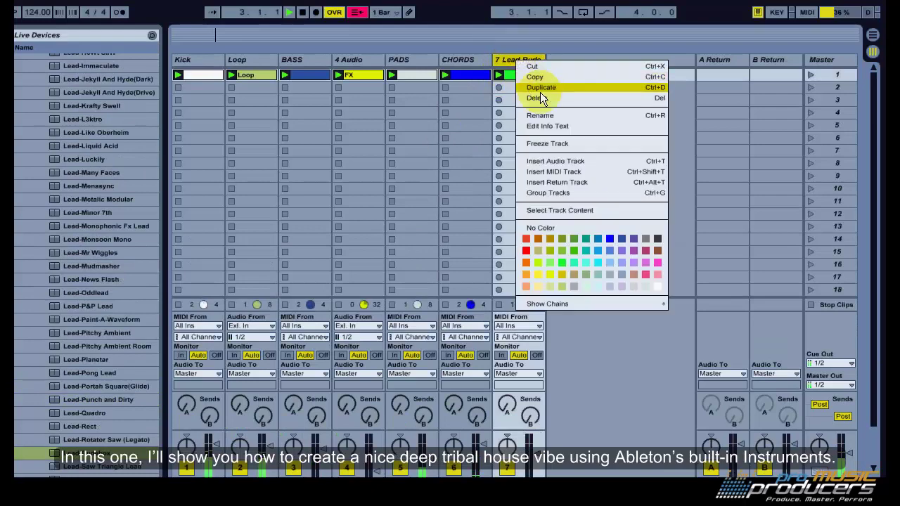
left_click(553, 117)
type("STAB")
key("Return")
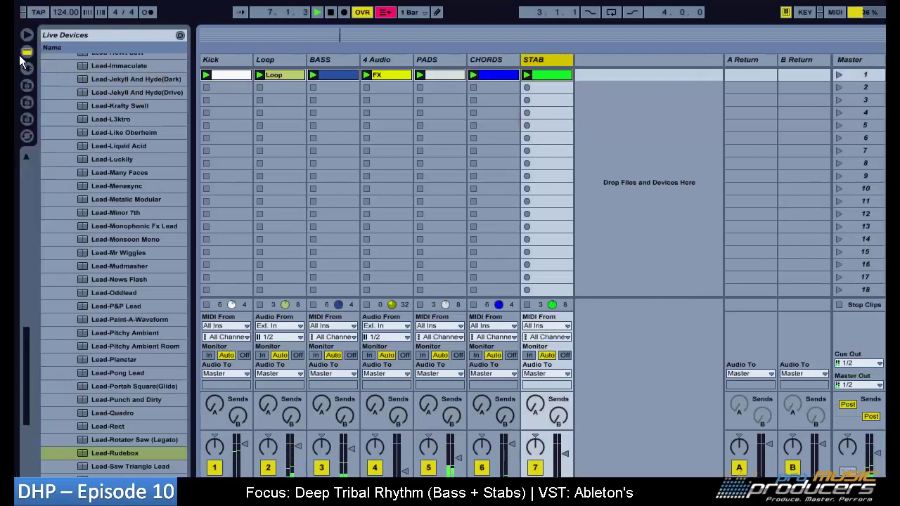
Show the Live Devices categories in the browser, and switch it to the Episode 10 project's Samples folder
left_click(25, 53)
left_click(27, 52)
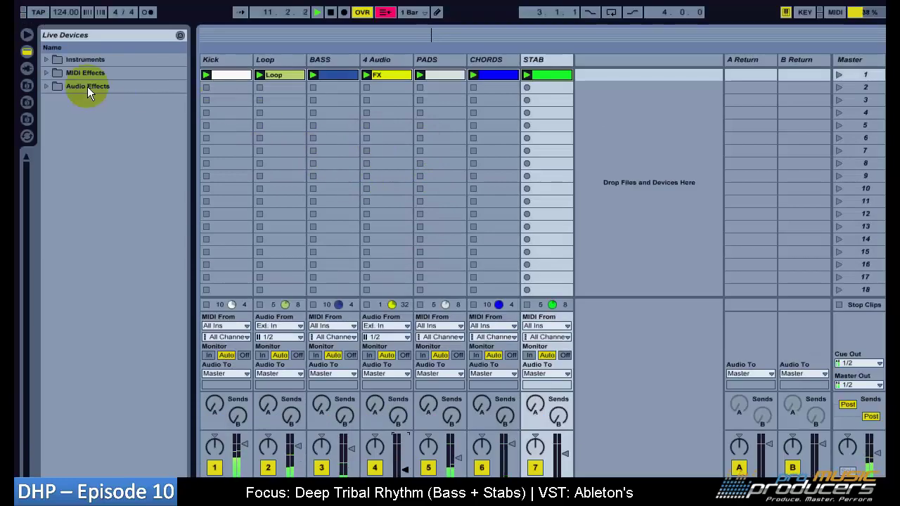
left_click(28, 102)
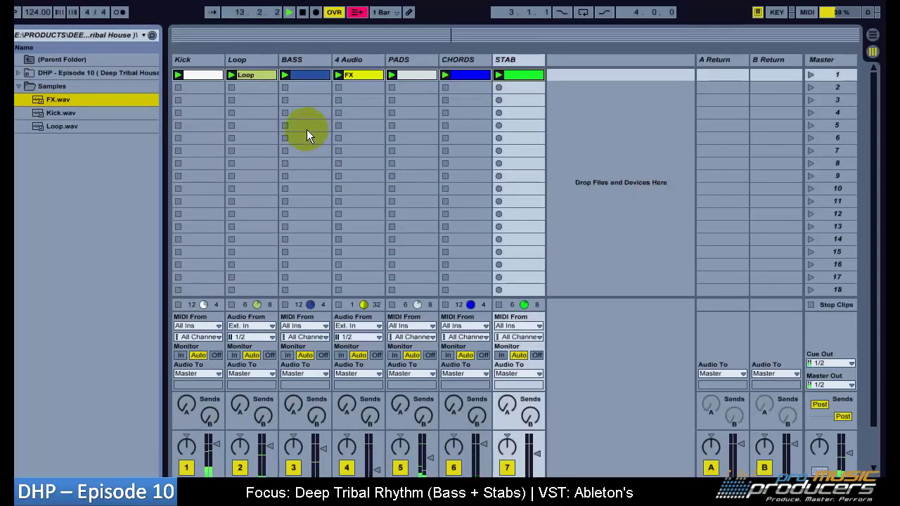
Open the BASS clip in scene 1 to show its MIDI notes, and stop all clips
double_click(317, 75)
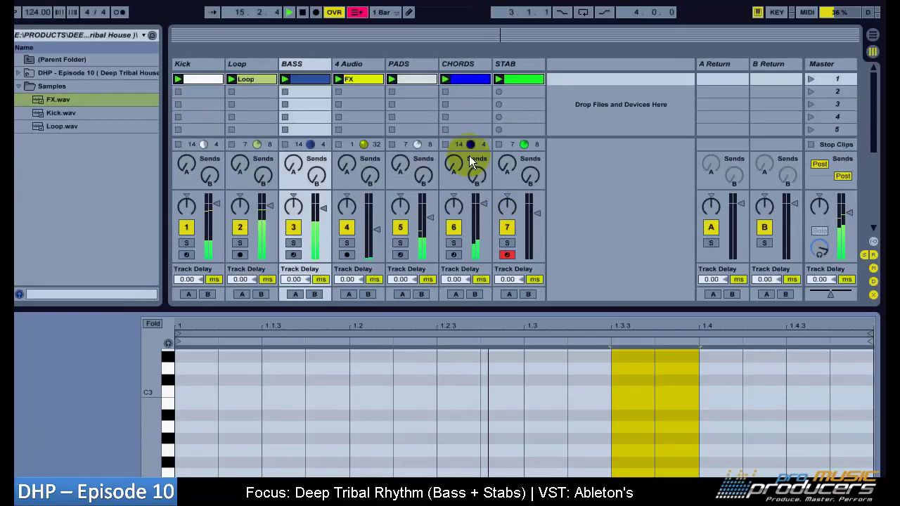
left_click(811, 147)
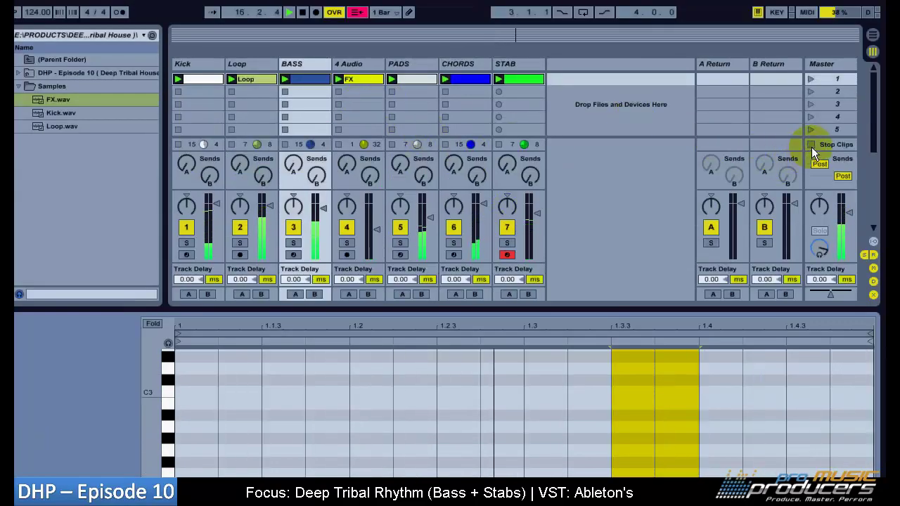